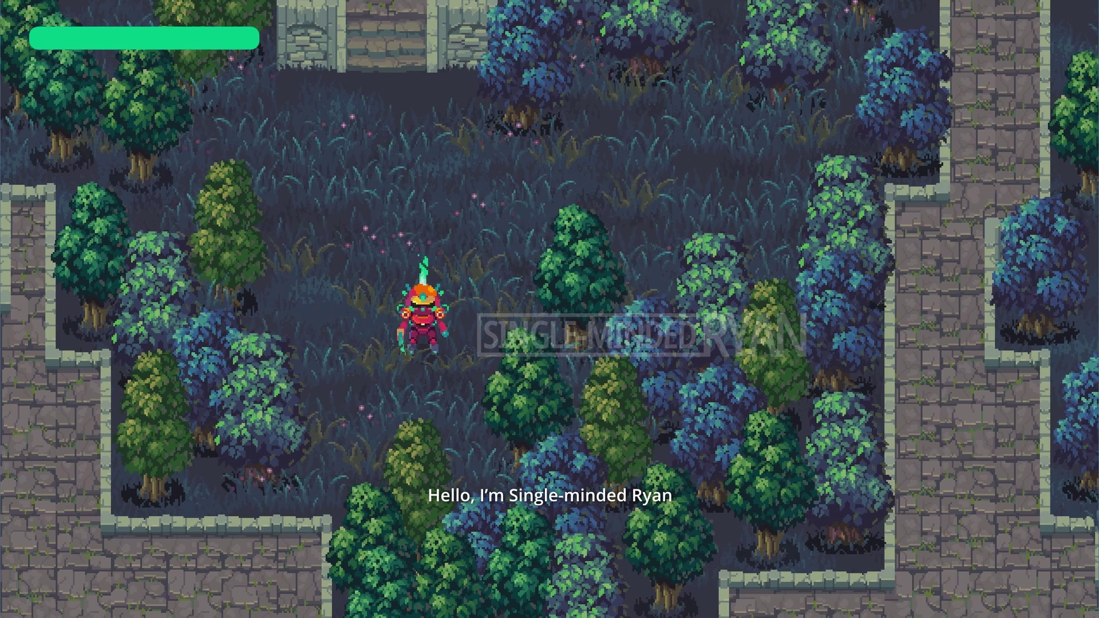
key("Up")
key("Right")
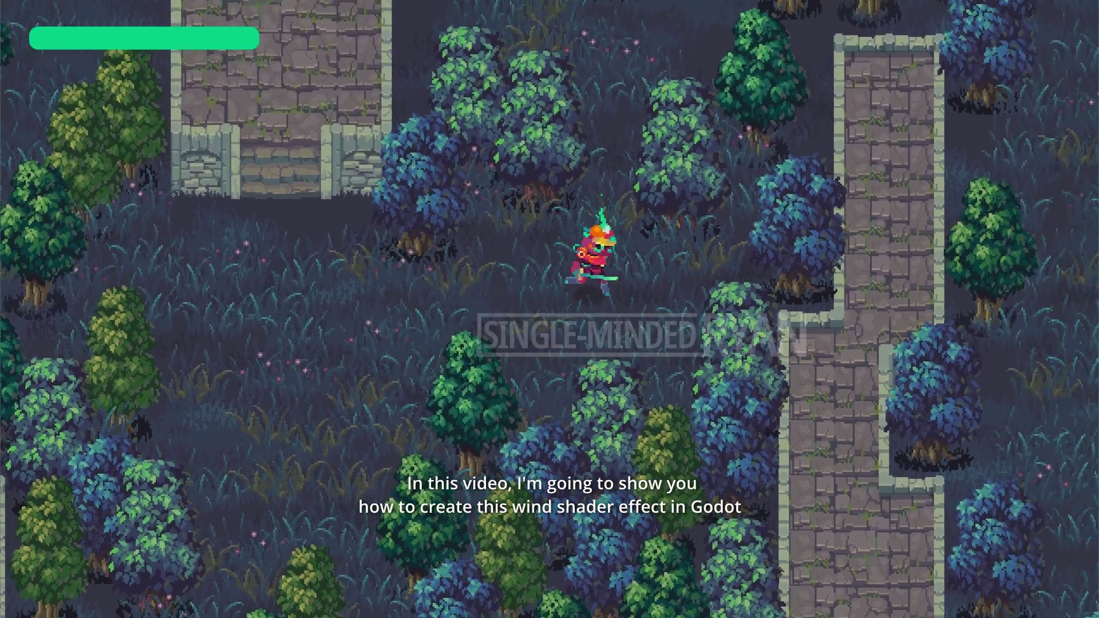
key("Up")
key("Right")
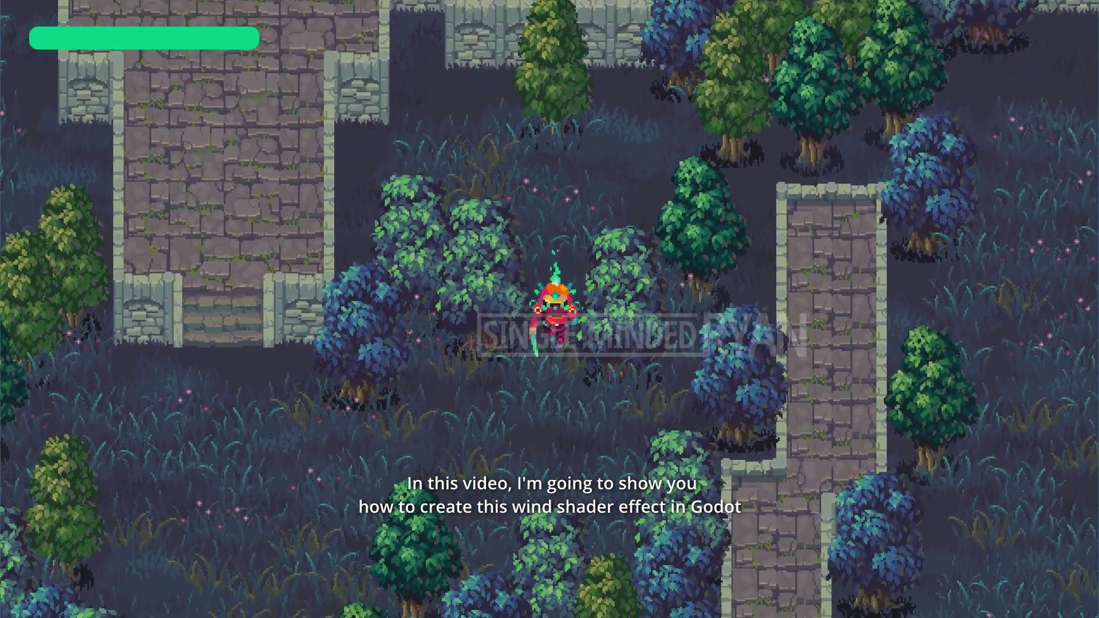
key("Down")
key("Left")
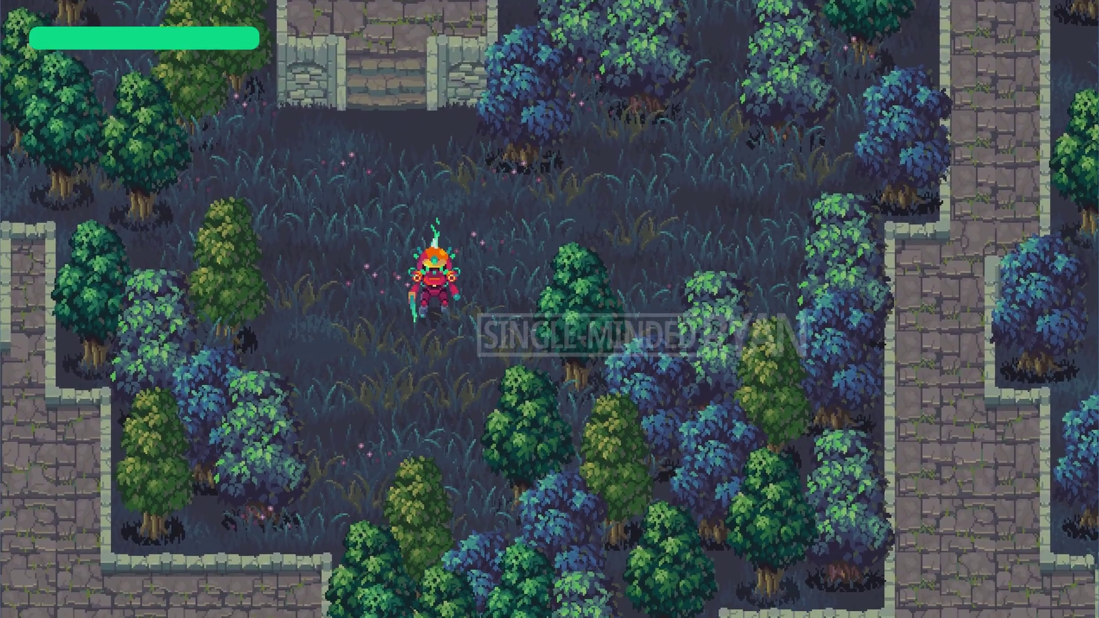
key("Down")
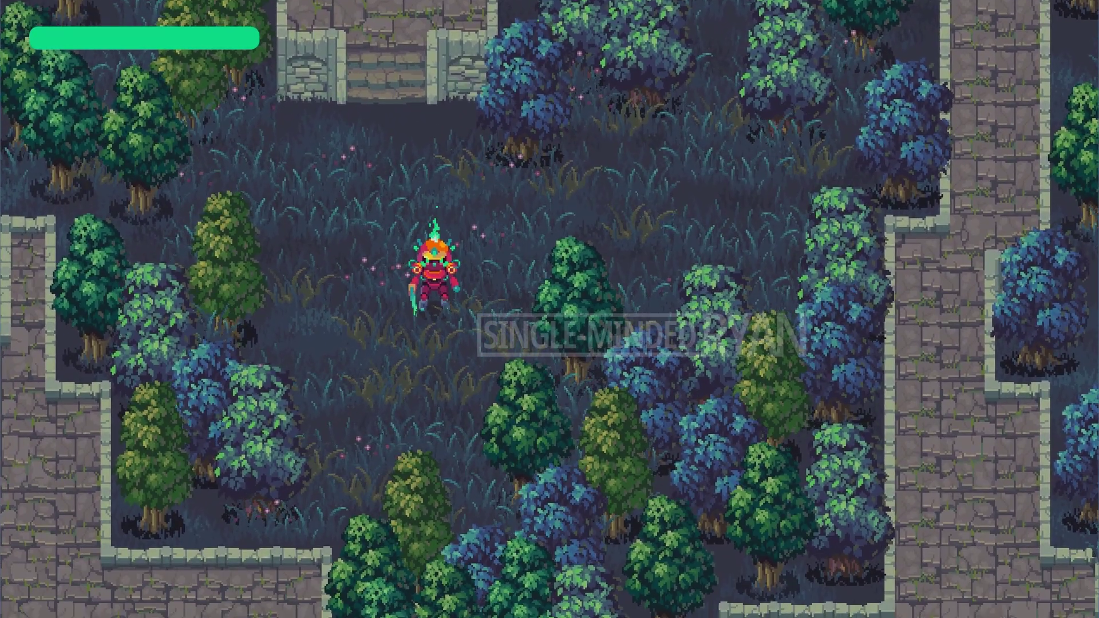
key("Up")
key("Right")
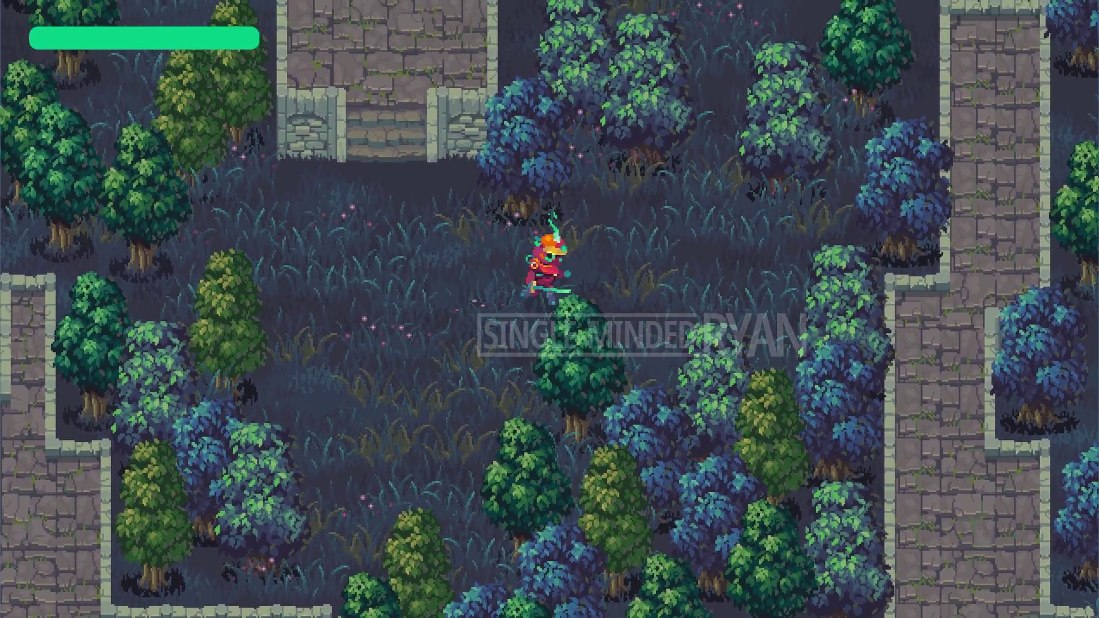
key("Up")
key("Right")
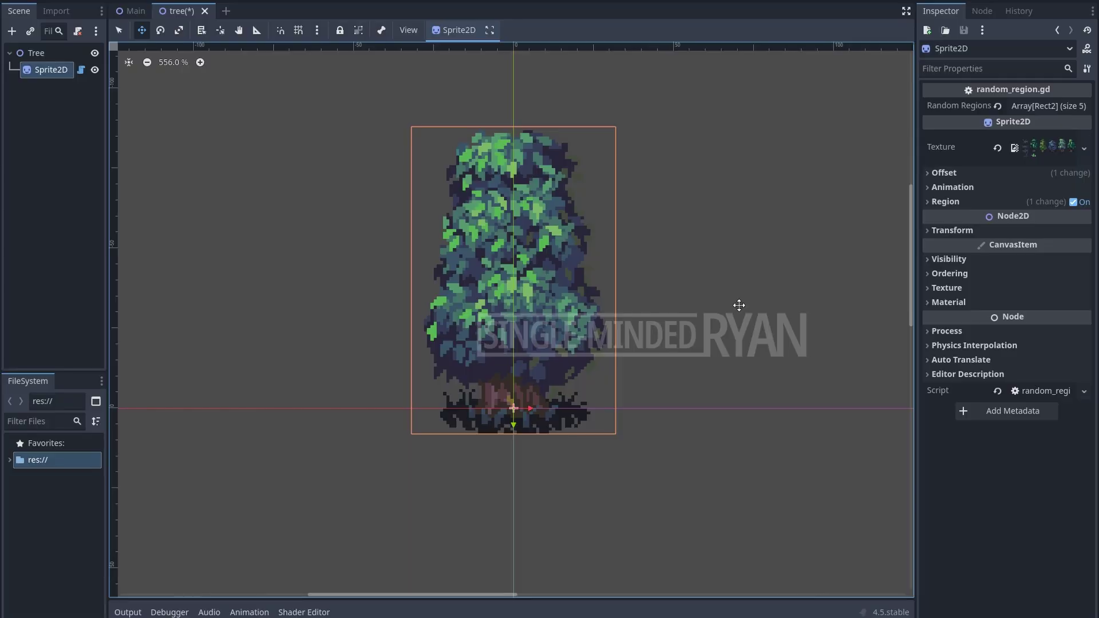
Assign a new shader material to the tree's Sprite2D and create a Canvas Item VisualShader for it at res://Game/Scene/tree.tres
left_click(925, 302)
left_click(1039, 321)
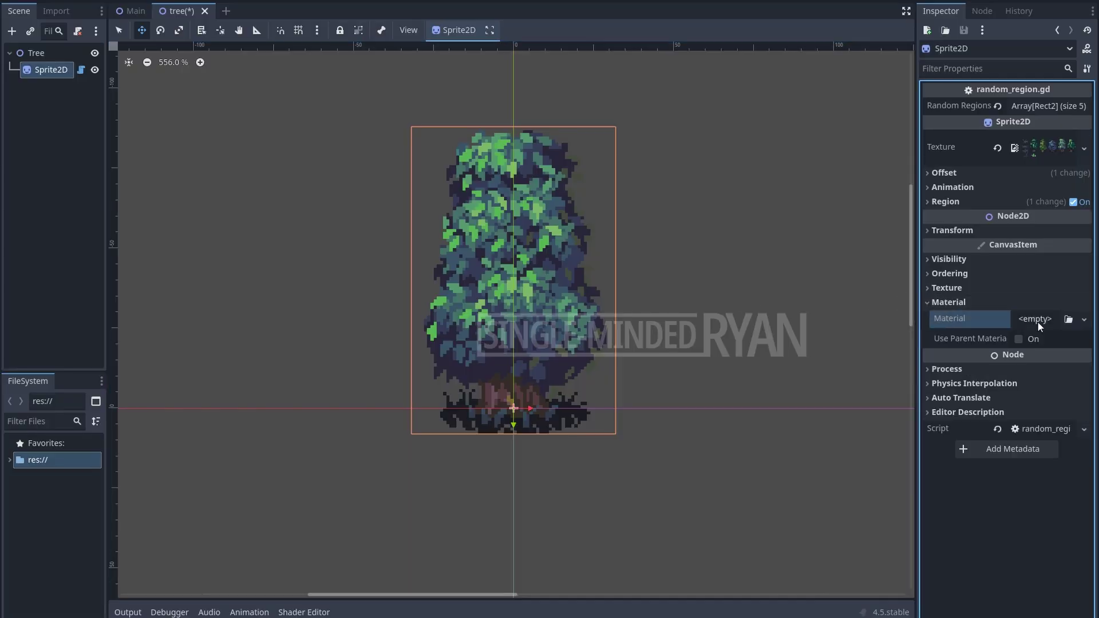
left_click(1045, 374)
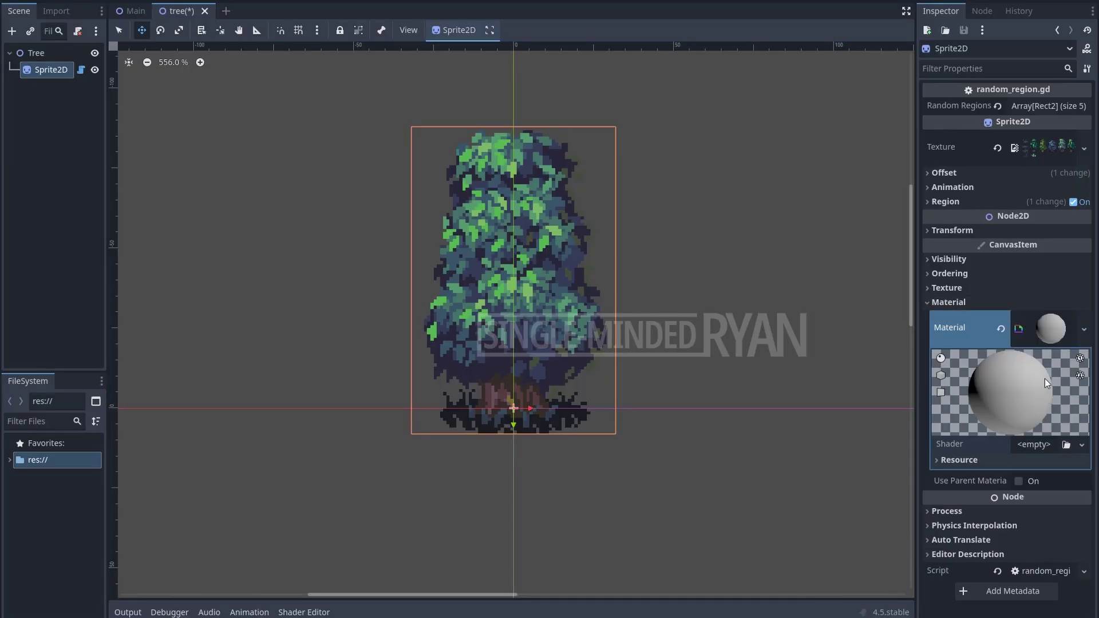
left_click(1041, 444)
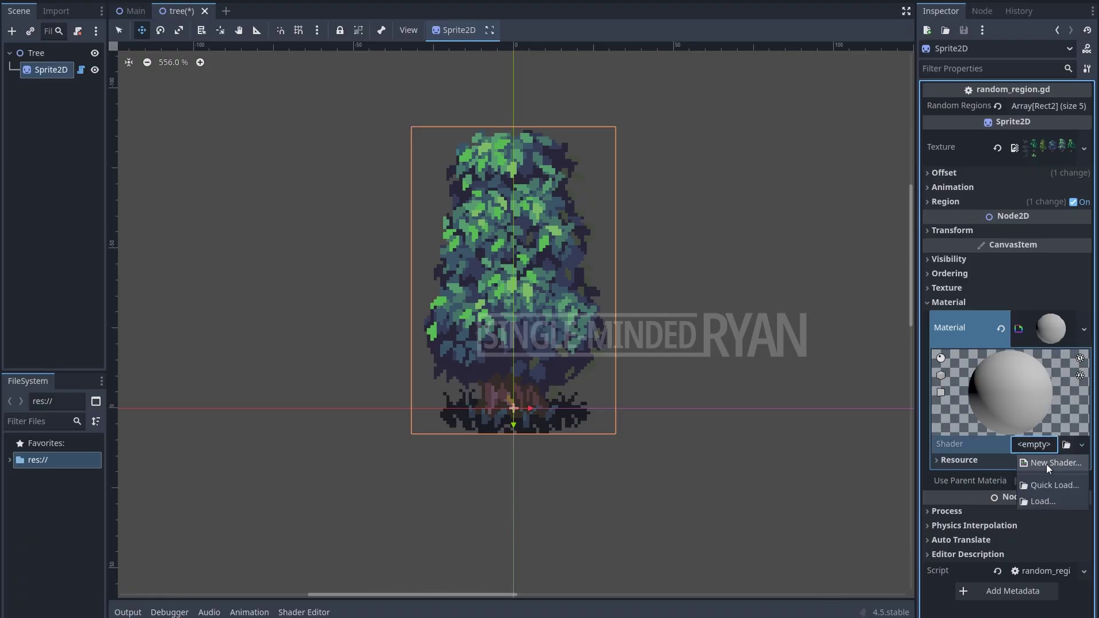
left_click(1046, 467)
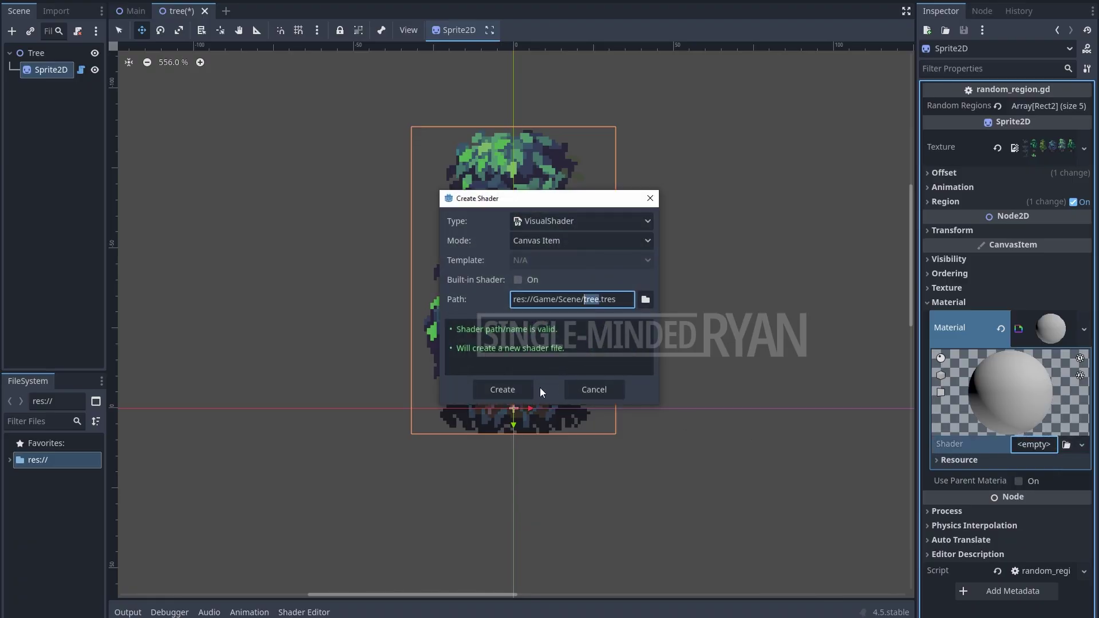
left_click(521, 389)
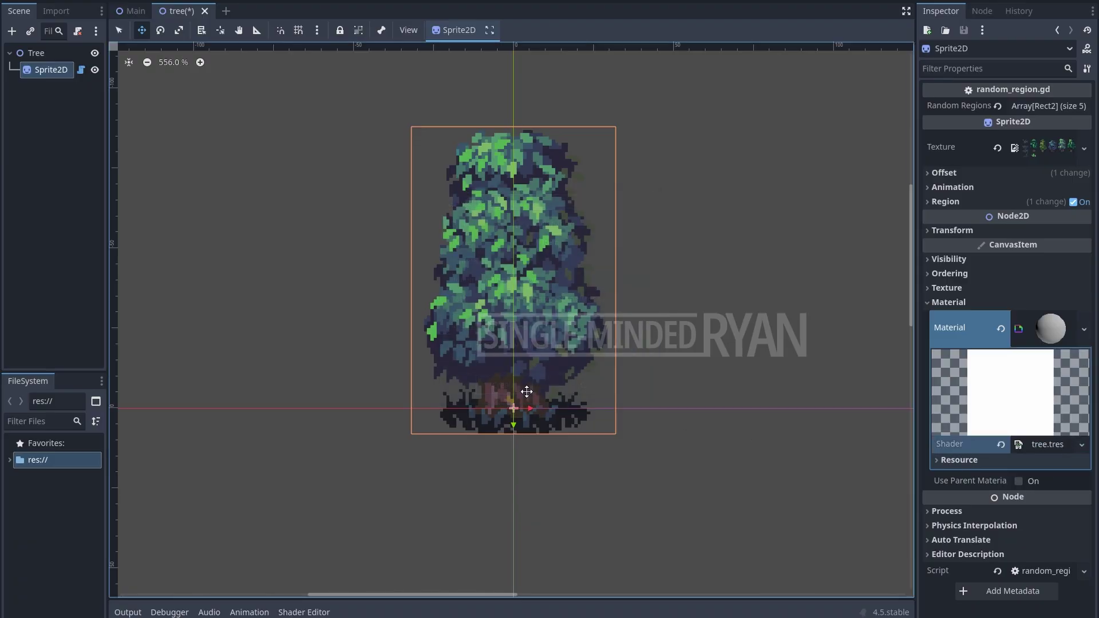
Open the tree.tres shader graph for editing and hide its preview and shader file list
left_click(1049, 445)
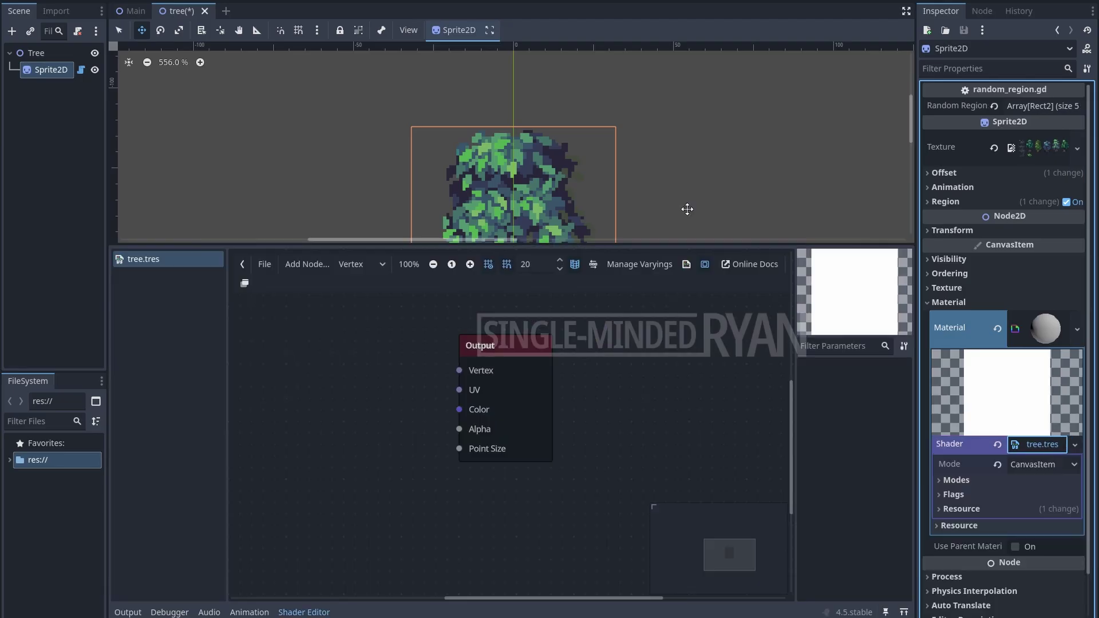
left_click(704, 264)
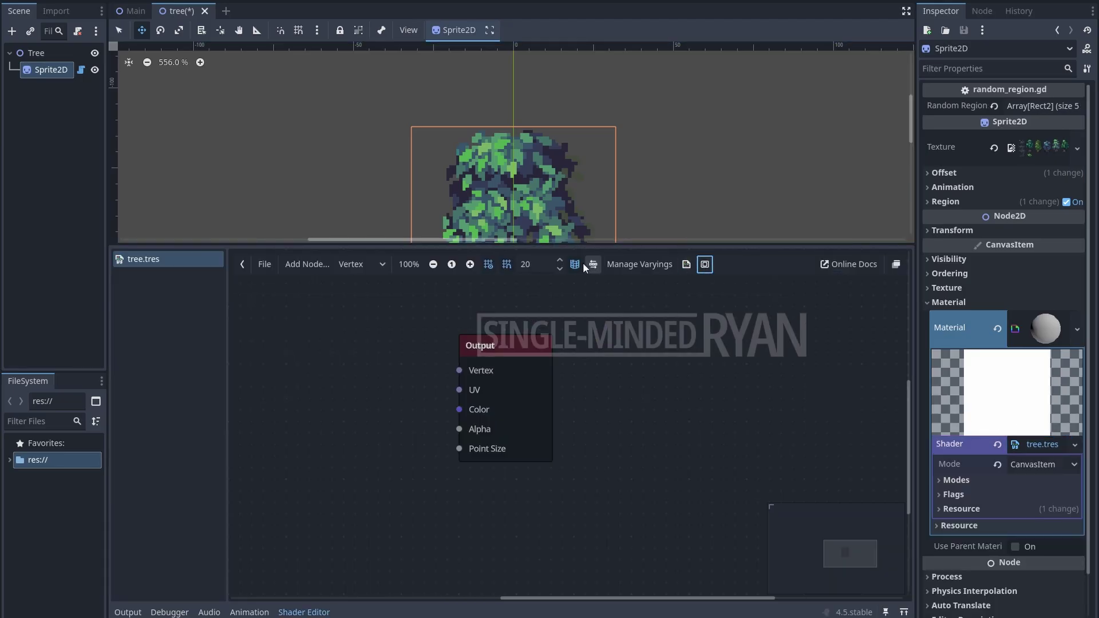
left_click(242, 264)
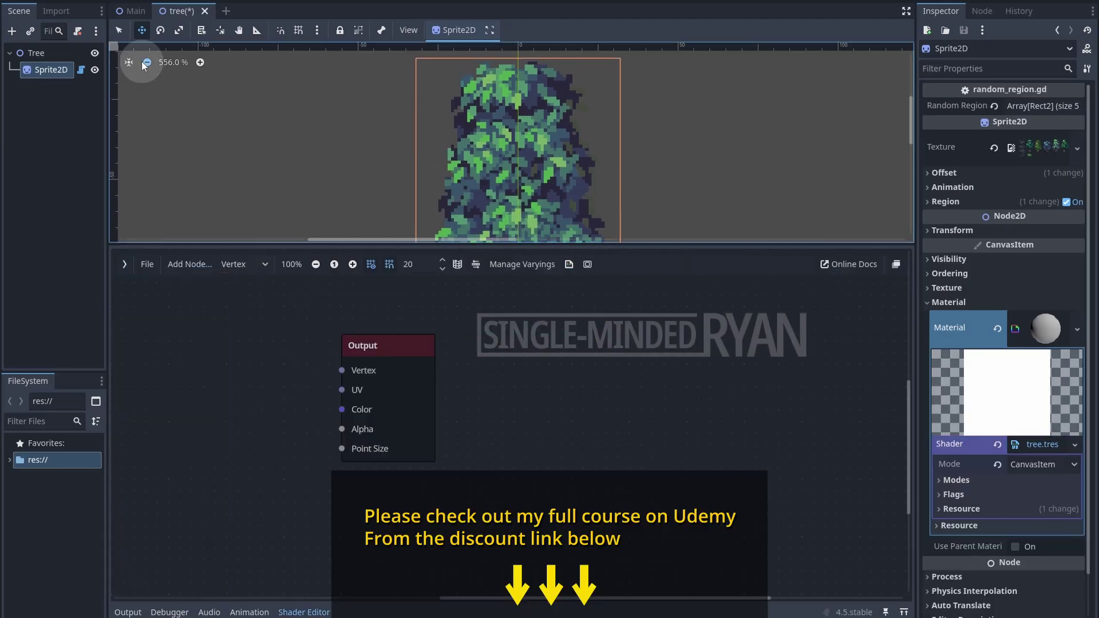
left_click(130, 63)
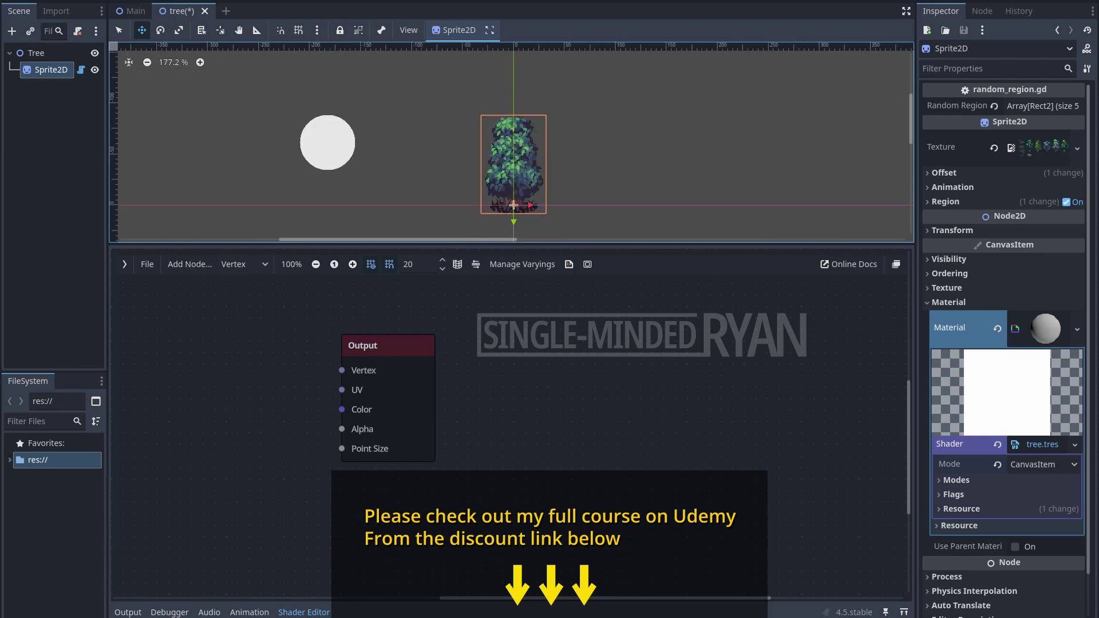
left_click(199, 62)
mouse_move(518, 417)
middle_mouse_down()
mouse_move(790, 466)
mouse_move(603, 418)
mouse_move(618, 419)
middle_mouse_up()
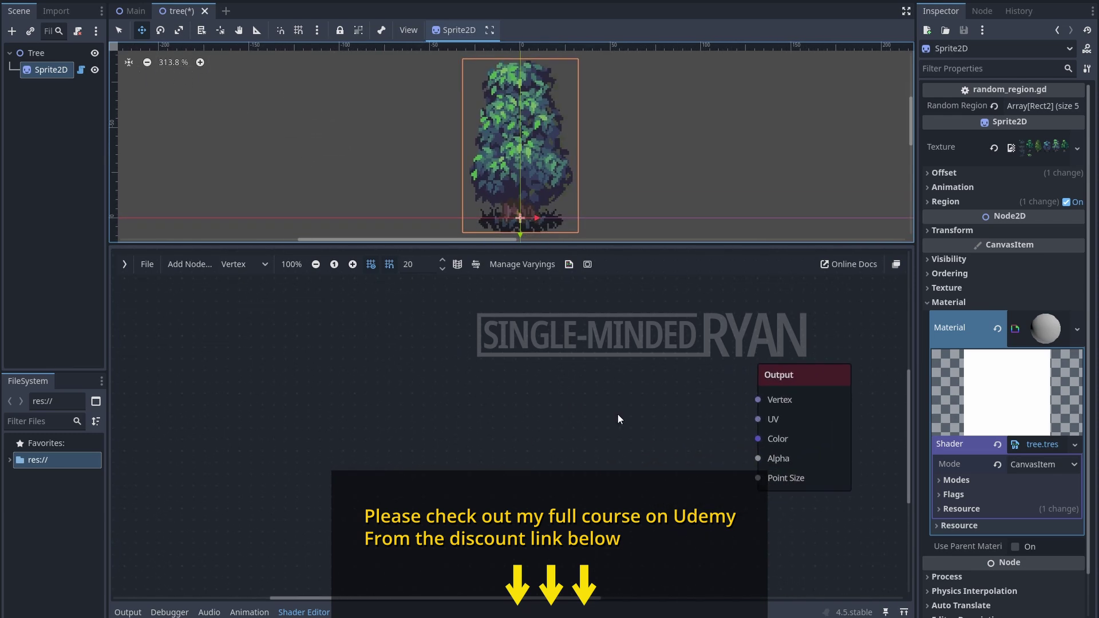
Add a UV input node to the vertex shader graph, well away from the Output node, and expand its red and green components
right_click(205, 343)
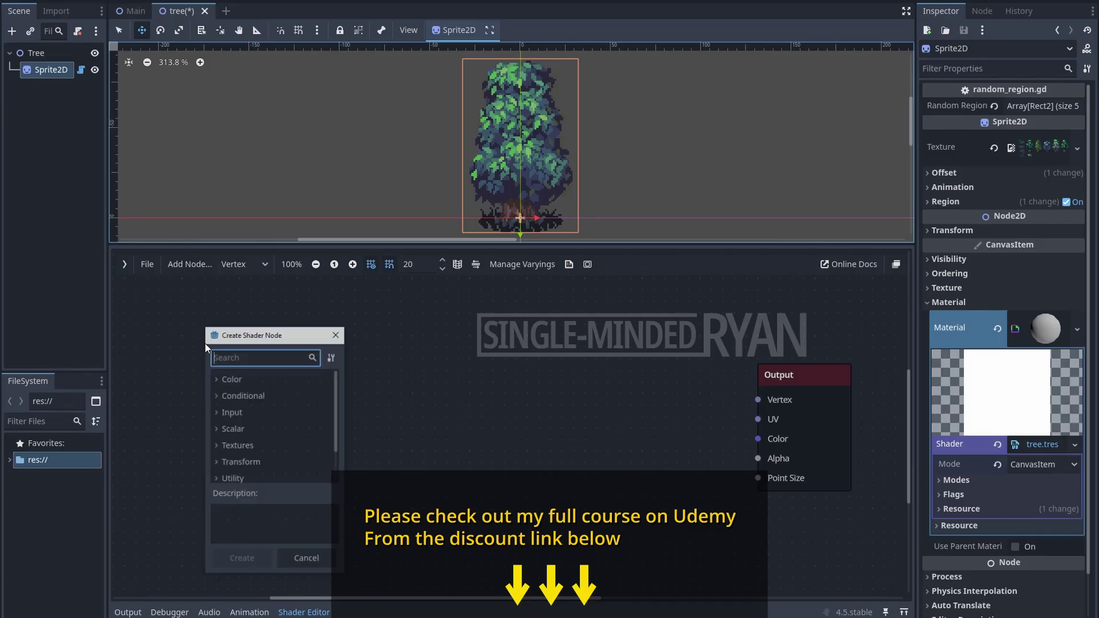
type("uv")
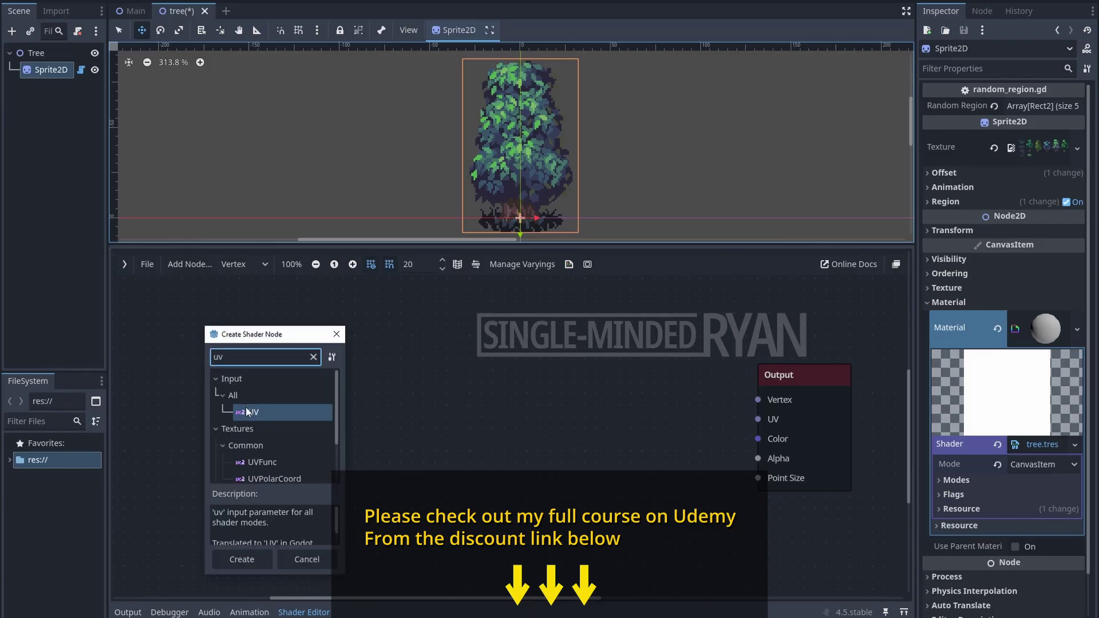
double_click(250, 411)
left_click(315, 378)
left_click_drag(304, 357, 250, 333)
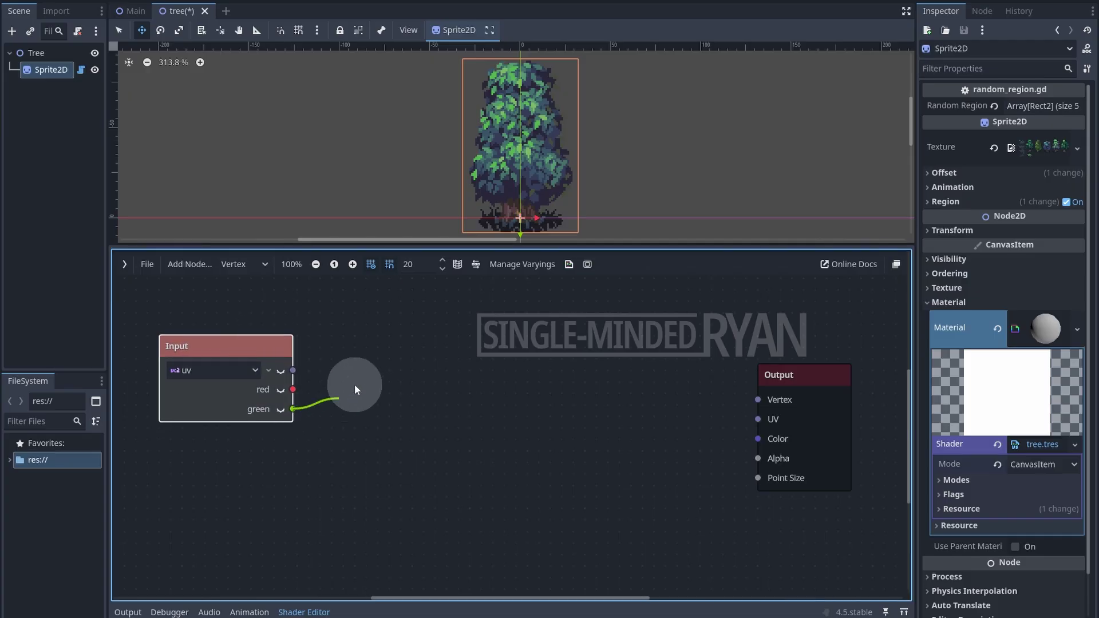
Feed the UV node's green component into a new scalar Remap node
left_click_drag(365, 372, 370, 363)
type("remap")
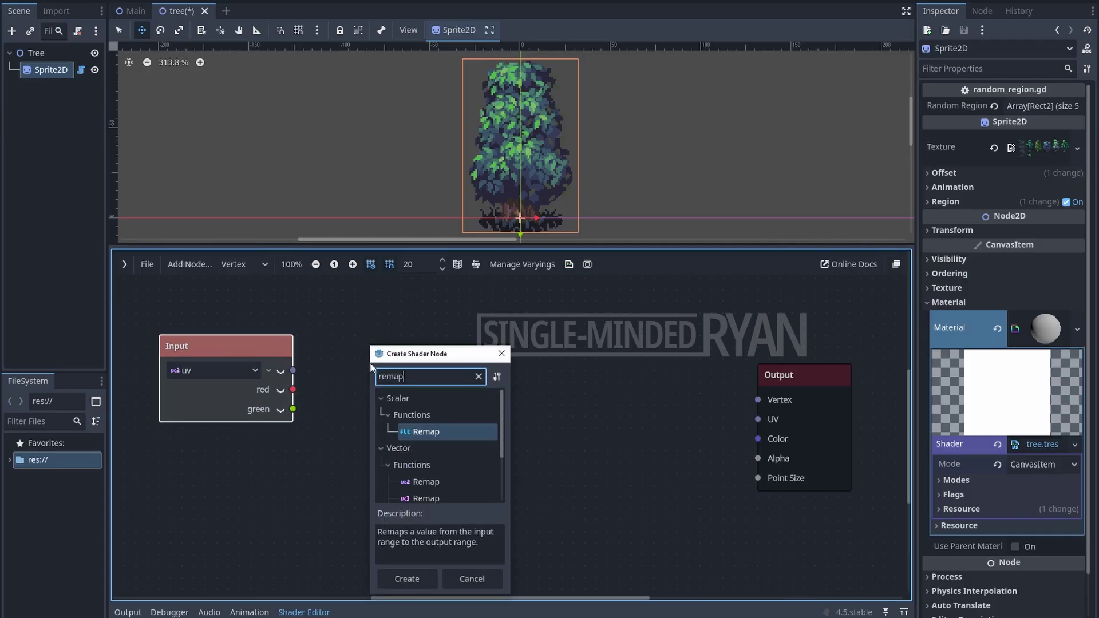
key("Return")
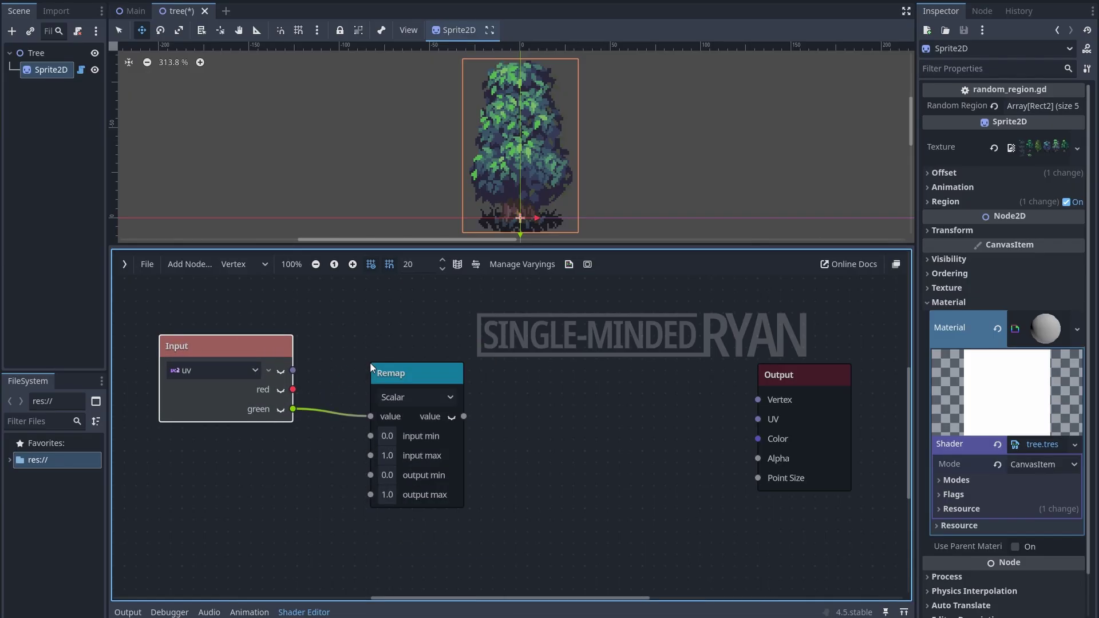
Set the Remap node's input max to 0.7, output min to 1.0 and output max to 0.0, and show its value preview
left_click(387, 476)
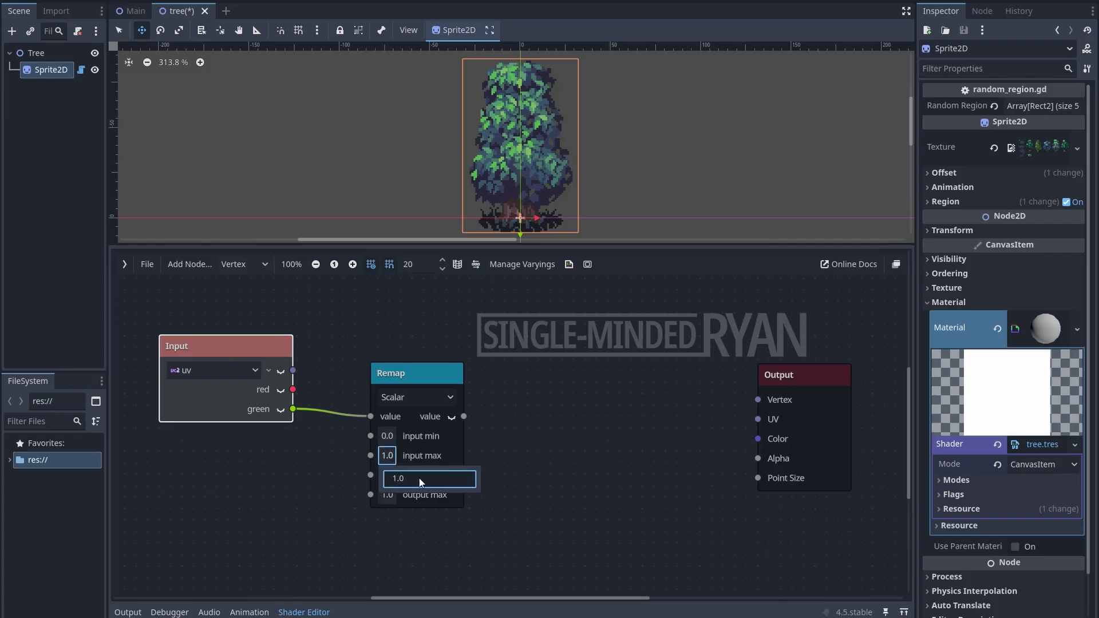
type(".7")
key("Return")
left_click(393, 474)
type("1")
left_click(451, 479)
left_click(392, 495)
type("0")
key("Return")
left_click(451, 416)
left_click_drag(432, 377, 427, 314)
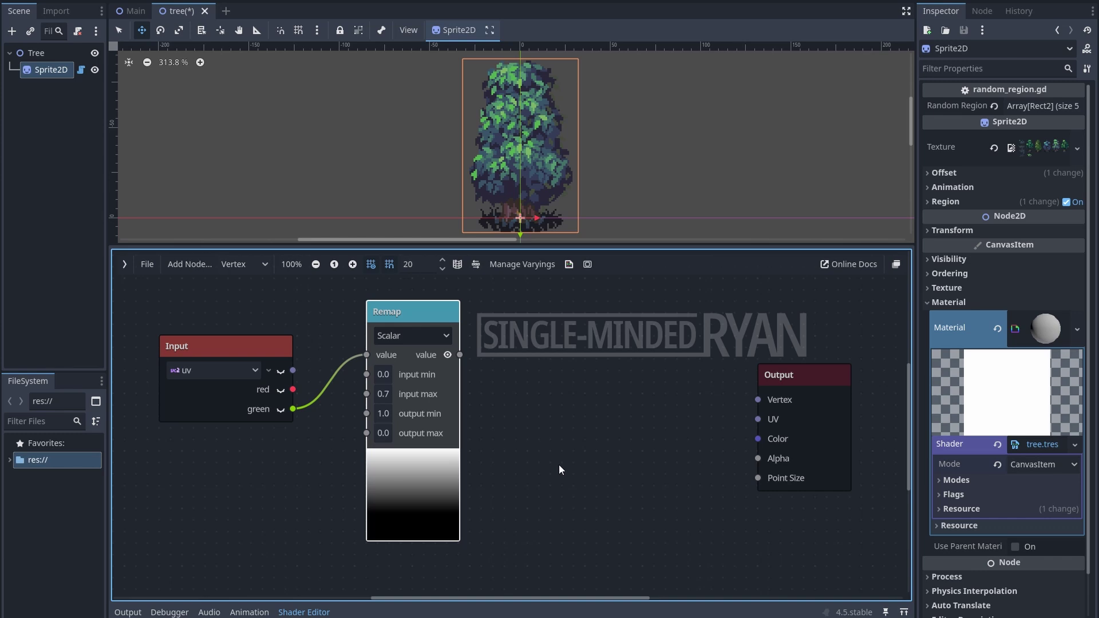
Feed the Remap value into a new scalar Multiply node and set its b operand to 10
left_click_drag(460, 355, 552, 406)
type("mu")
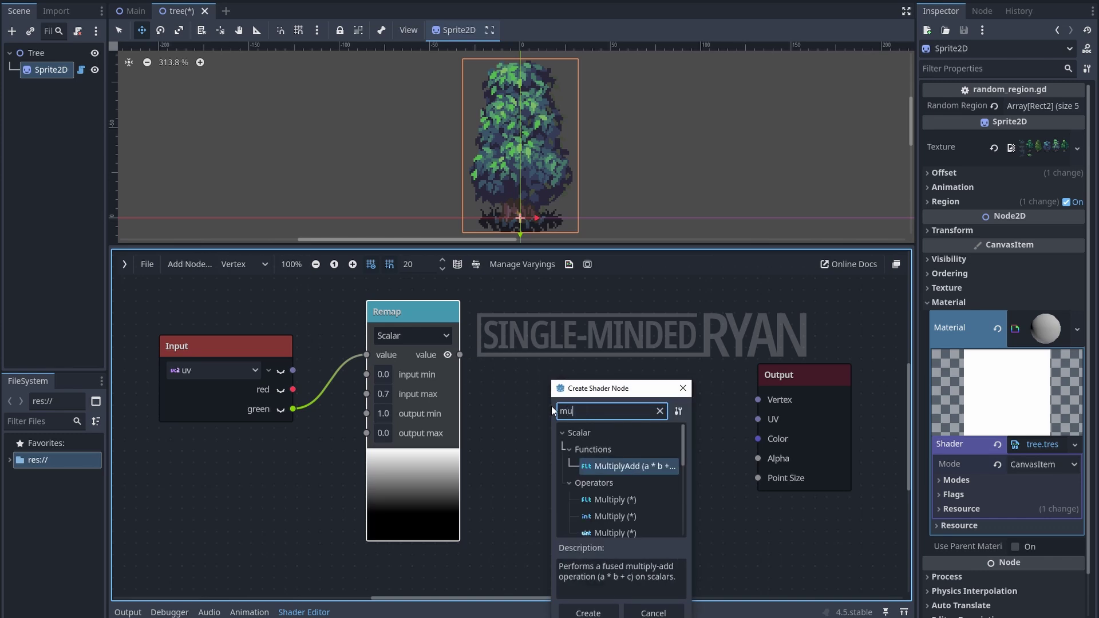
double_click(614, 500)
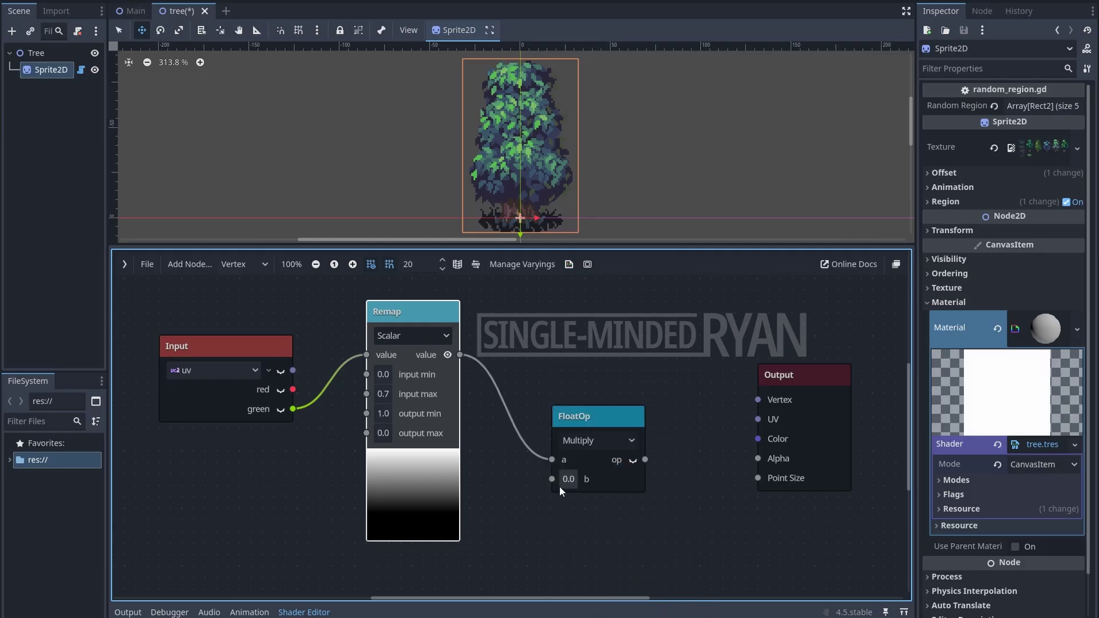
left_click(563, 482)
type("10")
key("Return")
Move the Output node further from the Multiply node to make room for more nodes
middle_click_drag(654, 386, 474, 447)
left_click_drag(645, 432, 819, 369)
middle_click_drag(581, 355, 603, 387)
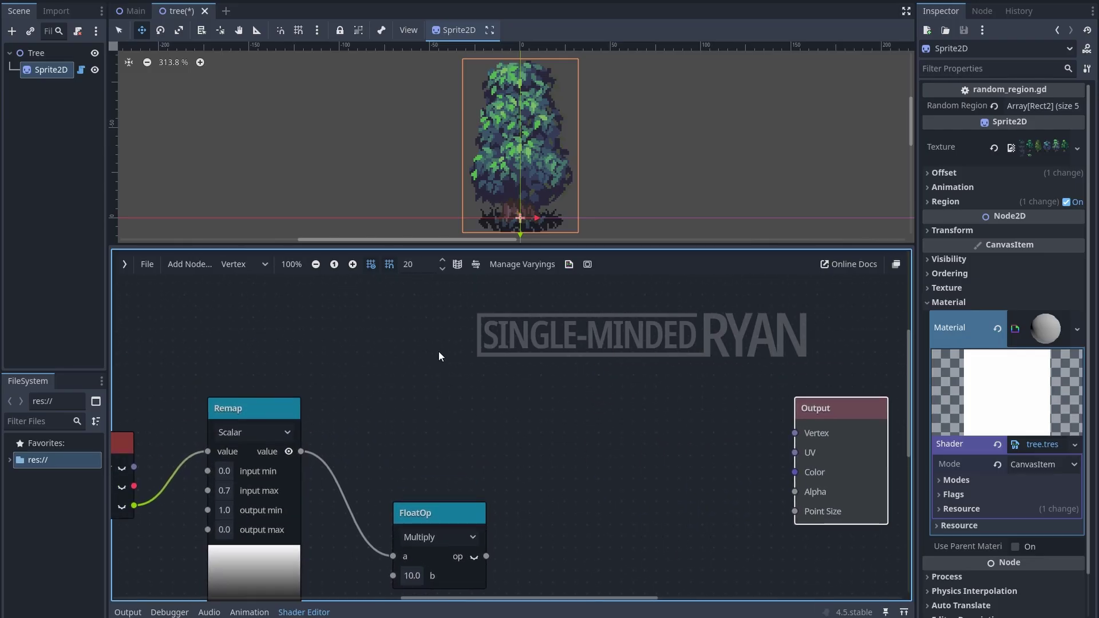
Add a vertex input node and place it above the Remap node
scroll(418, 361, "up", 5)
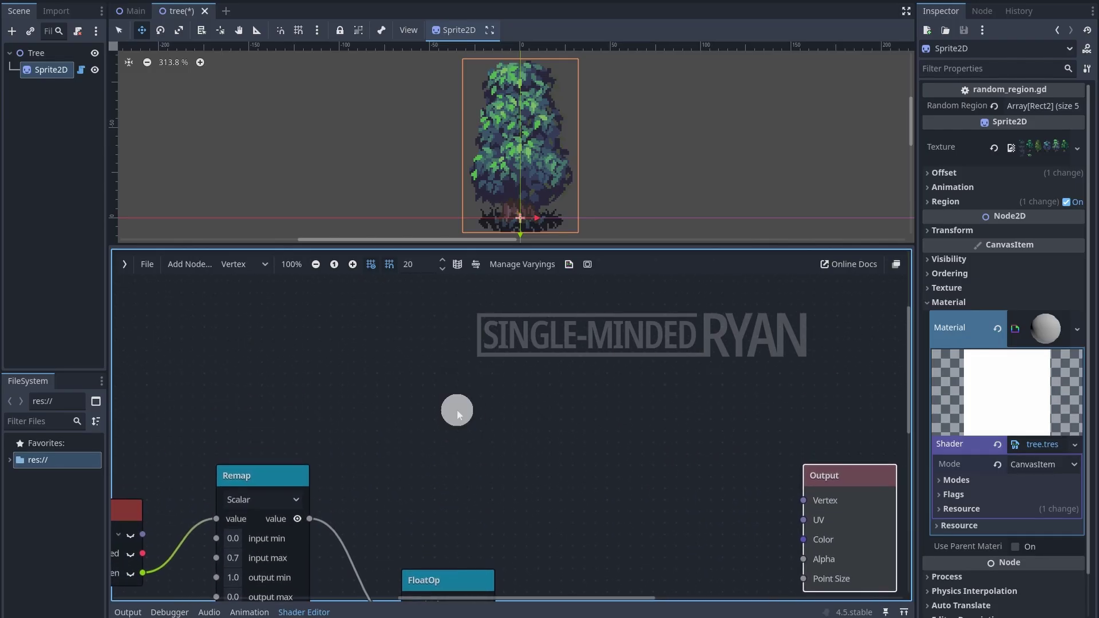
right_click(341, 348)
left_click(397, 354)
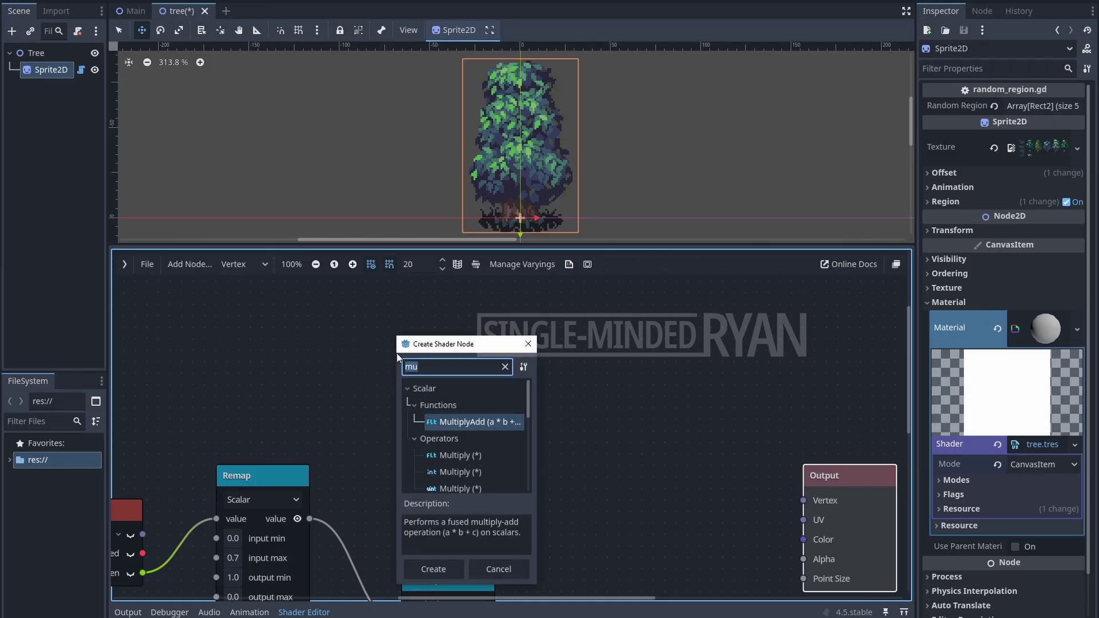
type("vertex")
key("Return")
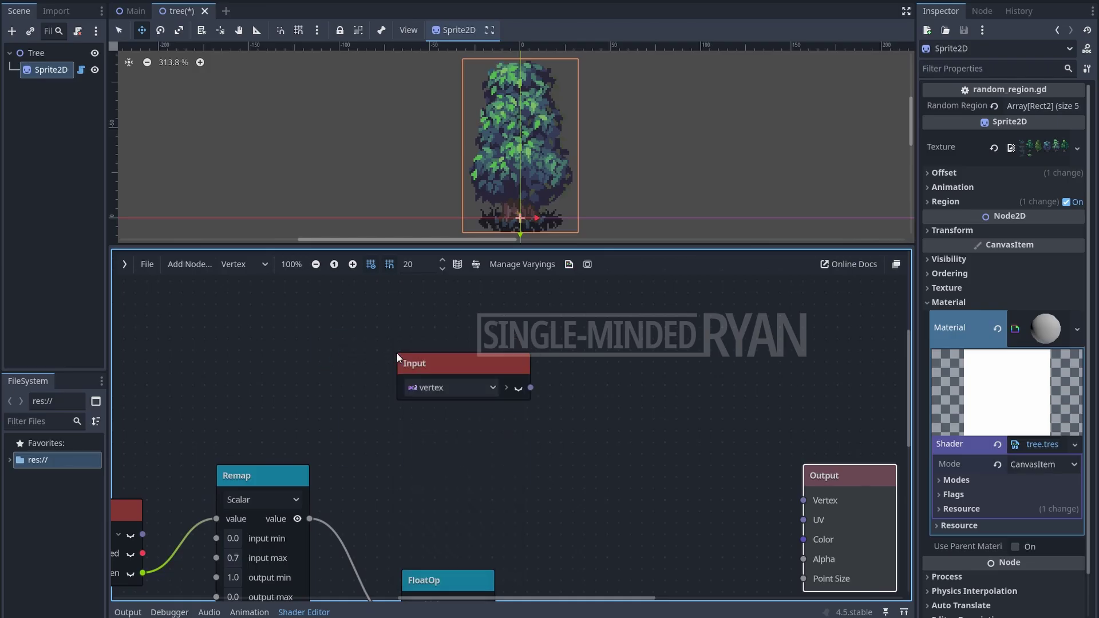
left_click_drag(423, 366, 250, 311)
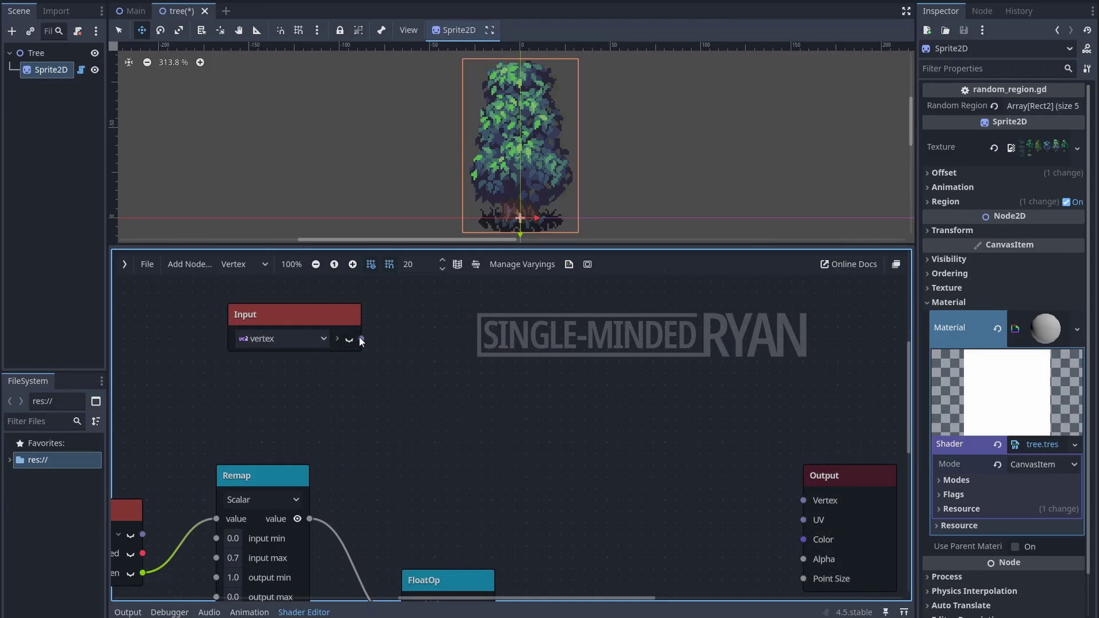
Feed the vertex input into a new VectorDecompose node of type Vector2
left_click_drag(361, 338, 424, 339)
type("dec")
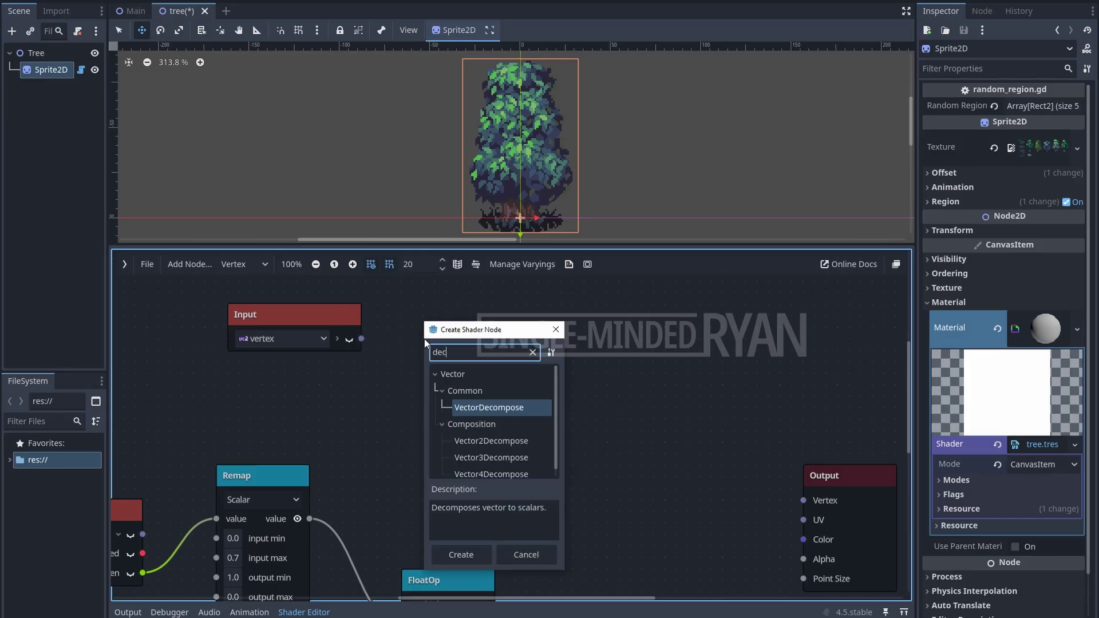
type("ompose")
double_click(479, 441)
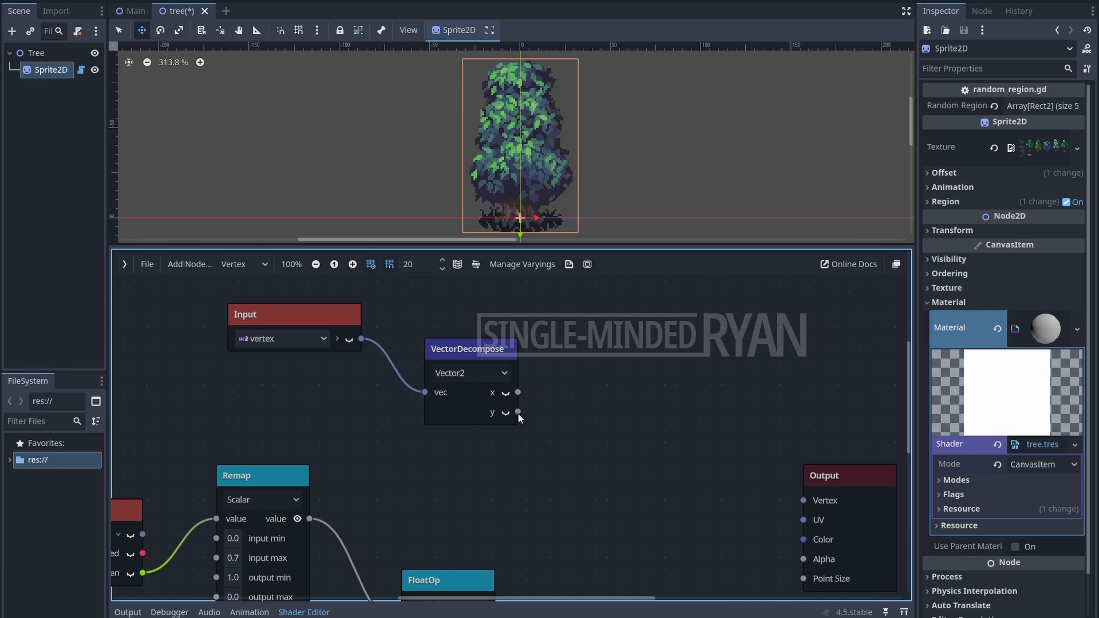
Feed the decomposed x component into a new scalar Add node and connect the Multiply result to its b input
left_click_drag(519, 392, 599, 377)
type("add")
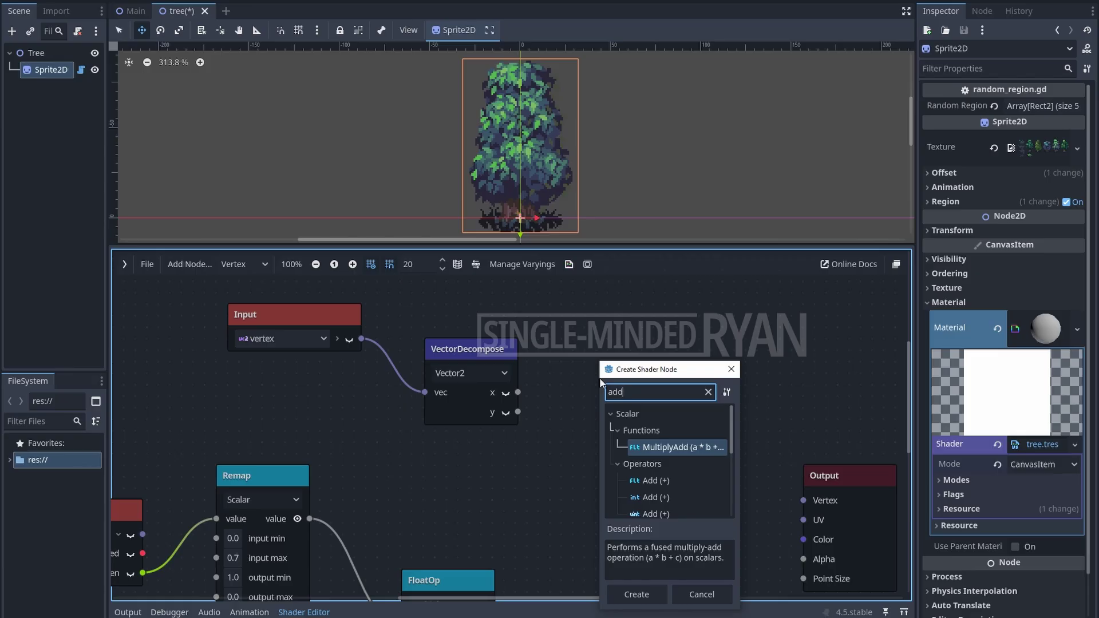
double_click(659, 481)
left_click(559, 493)
scroll(498, 515, "down", 2)
scroll(498, 515, "right", 2)
left_click_drag(455, 568, 555, 399)
Move the Output node further from the Add node and align the Add node with the VectorDecompose node
middle_click_drag(624, 455, 535, 481)
left_click_drag(735, 453, 861, 428)
left_click_drag(504, 379, 506, 339)
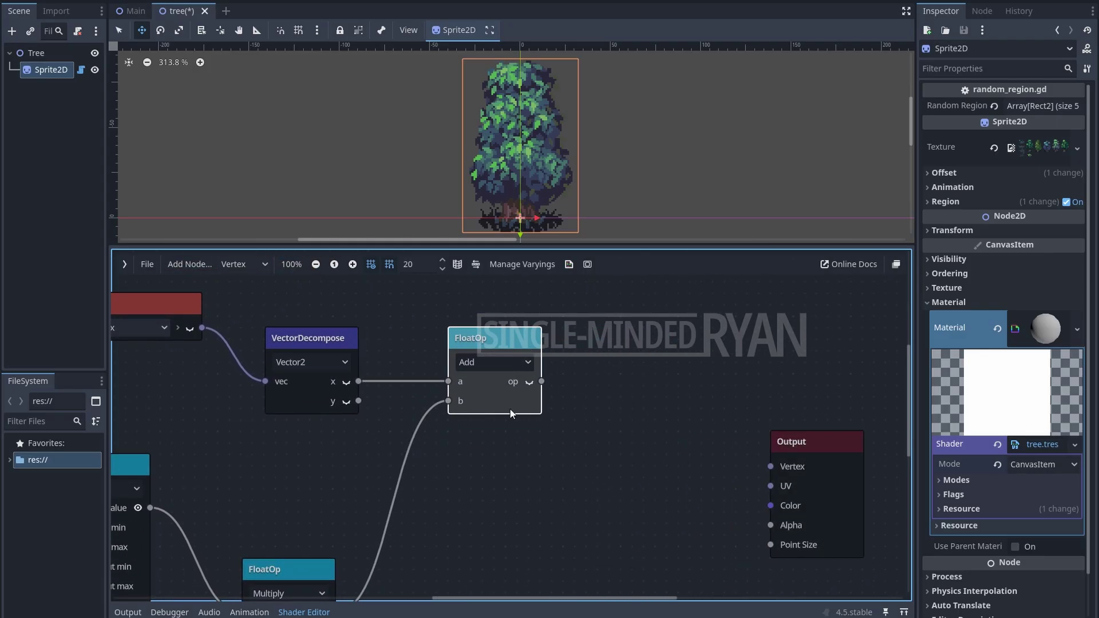
Combine the Add result as x and the decomposed y in a new Vector2 VectorCompose node and connect it to the Output node's Vertex
left_click_drag(541, 381, 611, 400)
type("compo")
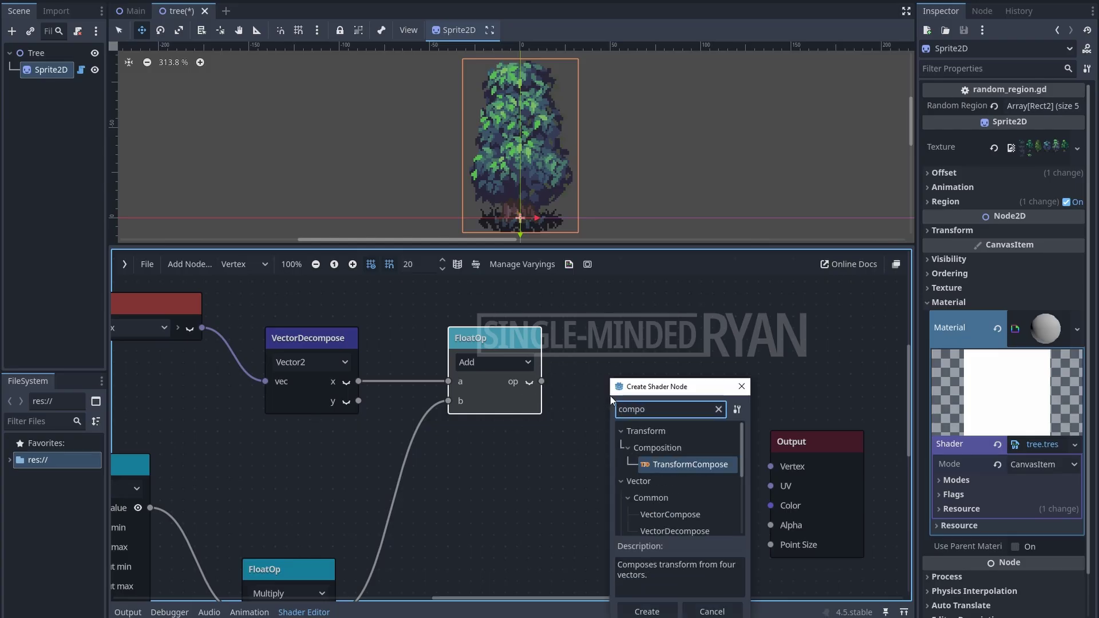
left_click_drag(742, 458, 748, 483)
left_click(702, 511)
double_click(702, 512)
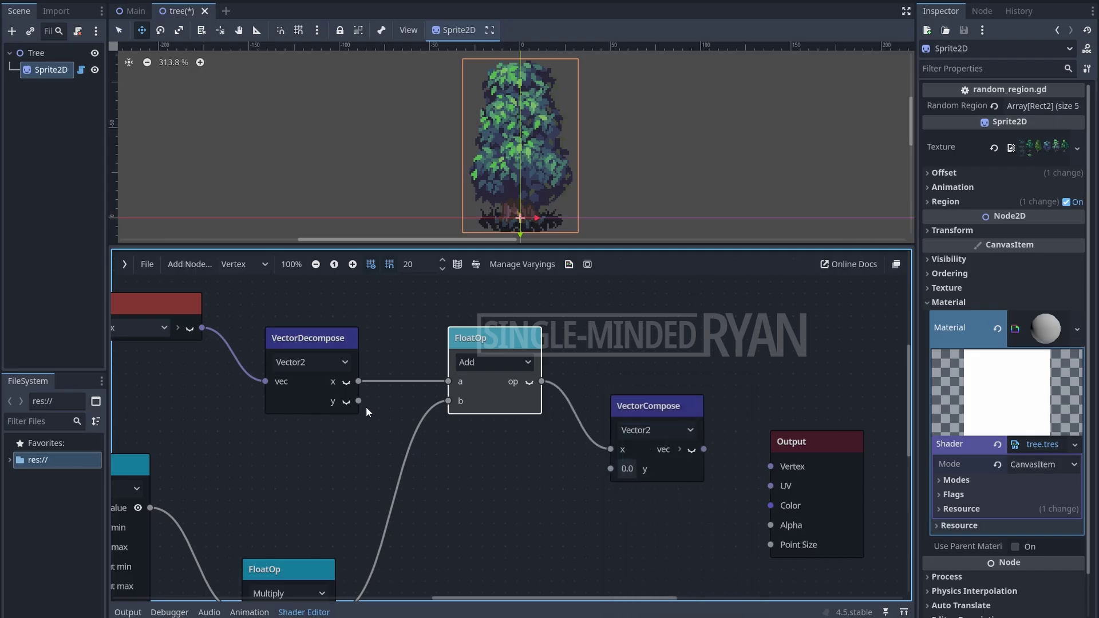
left_click_drag(363, 403, 611, 469)
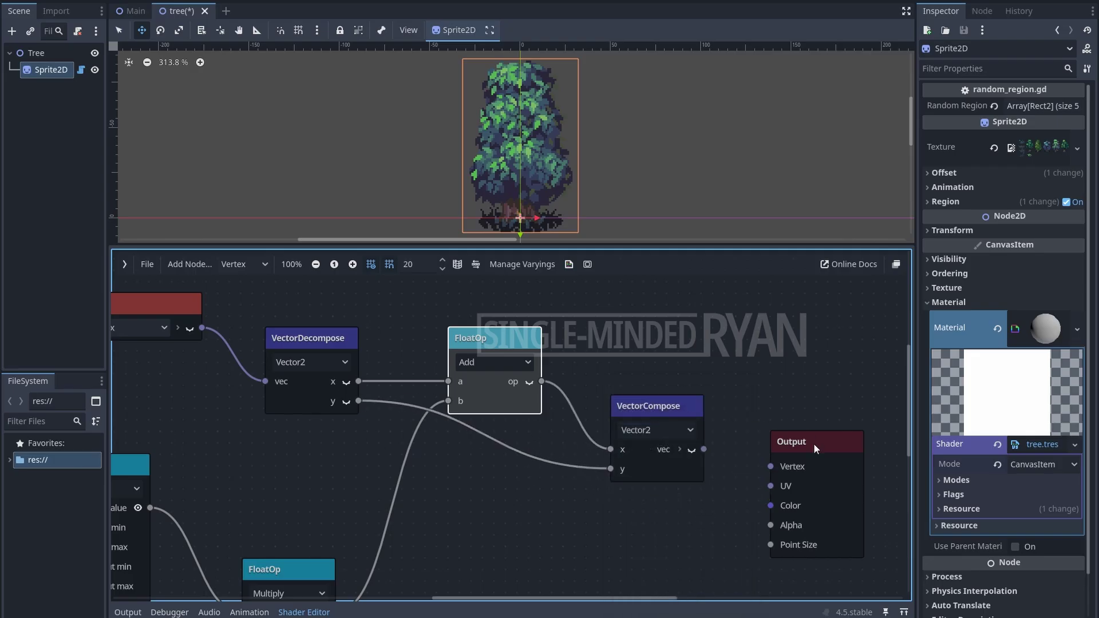
left_click_drag(813, 444, 837, 421)
left_click_drag(744, 445, 795, 442)
Vary the b value of the Multiply node after the Remap node, leaving it at -2.115
scroll(618, 429, "down", 3)
scroll(677, 446, "left", 5, "shift")
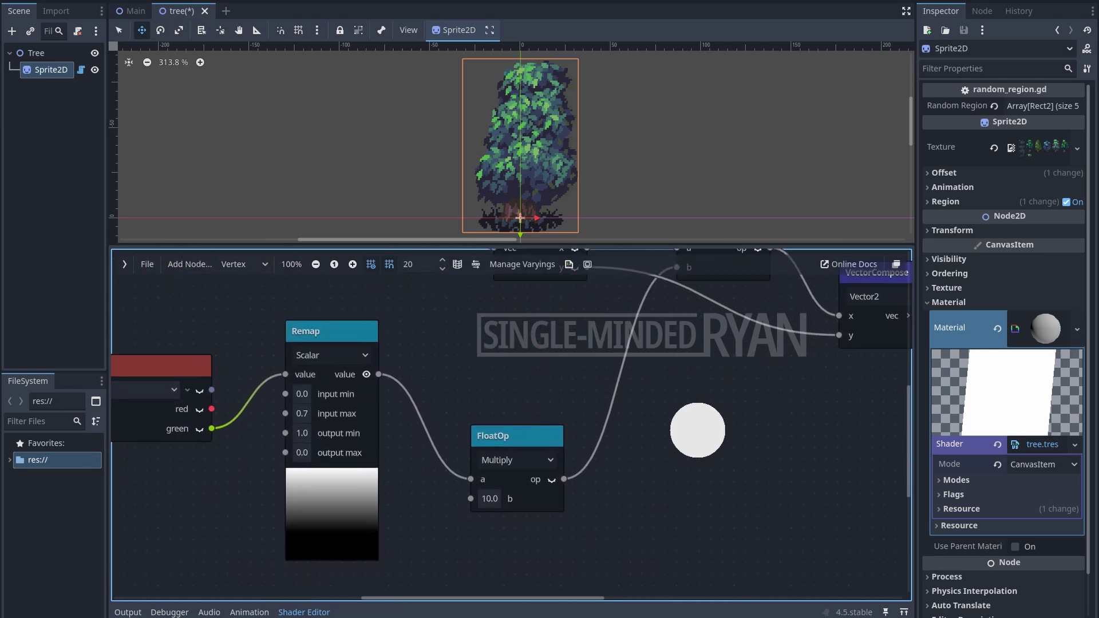
left_click(481, 513)
type("4.065")
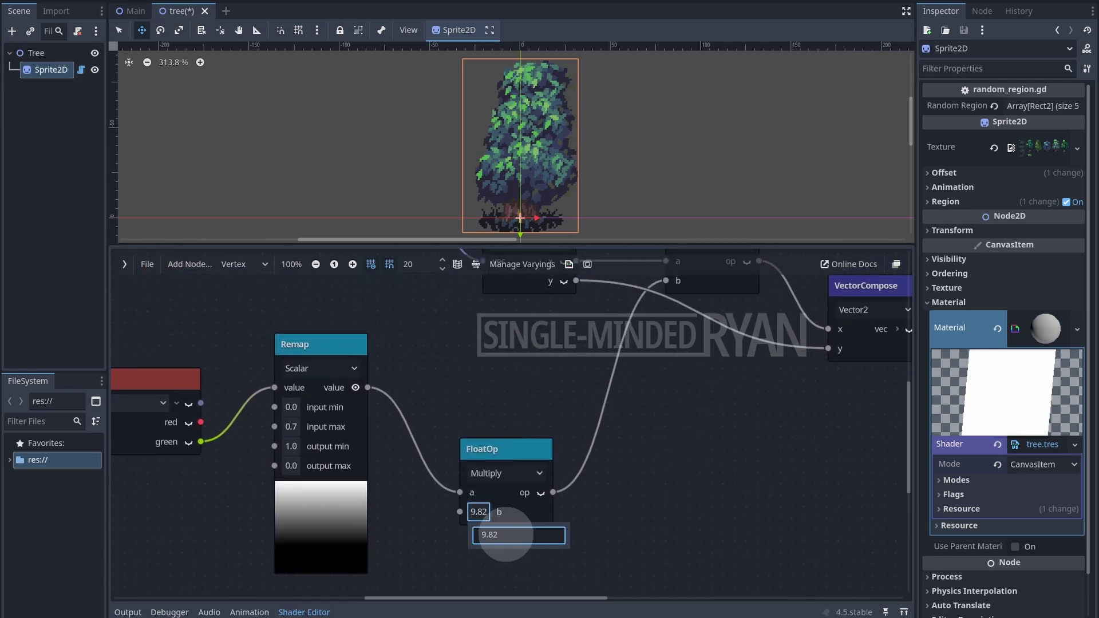
left_click_drag(485, 537, 678, 526)
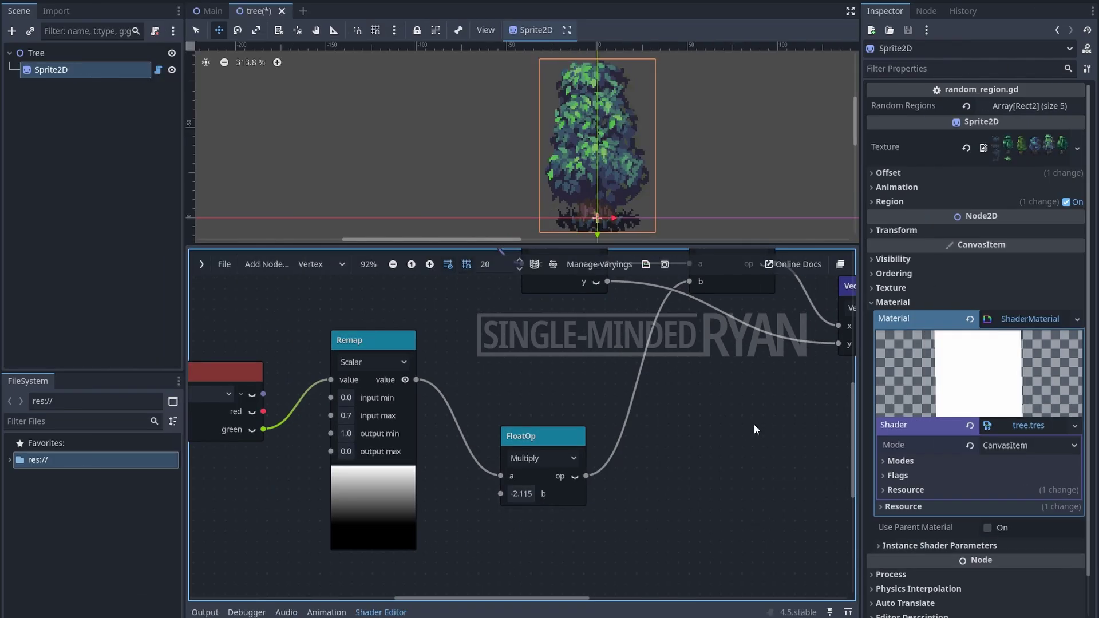
Add a time input node below the Remap node and feed it into a new scalar Multiply node
middle_click_drag(634, 501, 803, 408)
right_click(287, 414)
type("time")
key("Return")
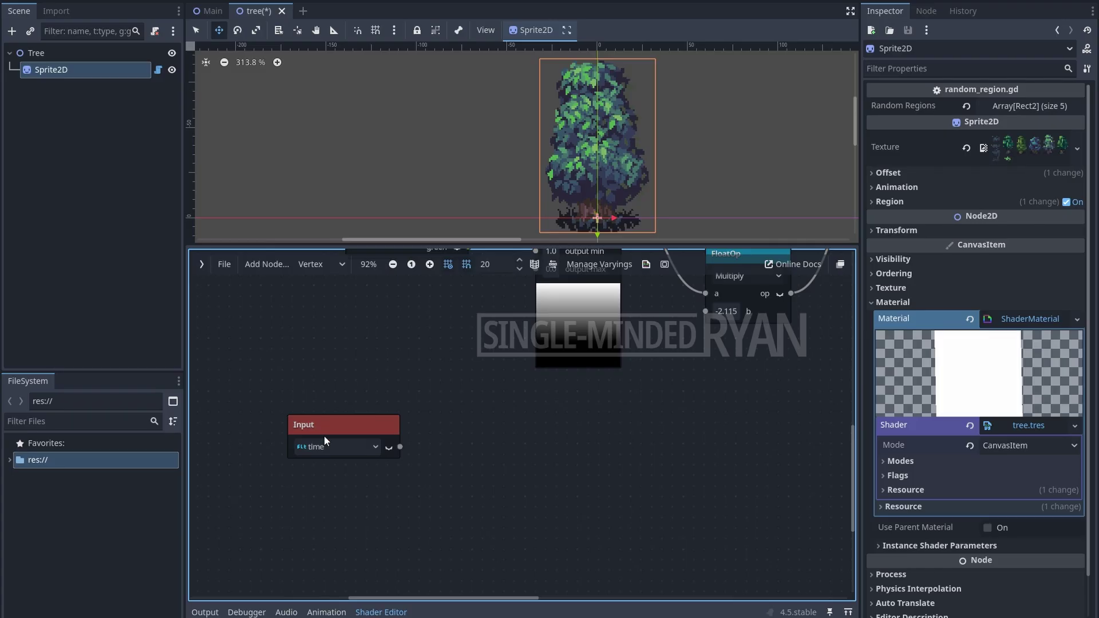
left_click_drag(400, 446, 486, 458)
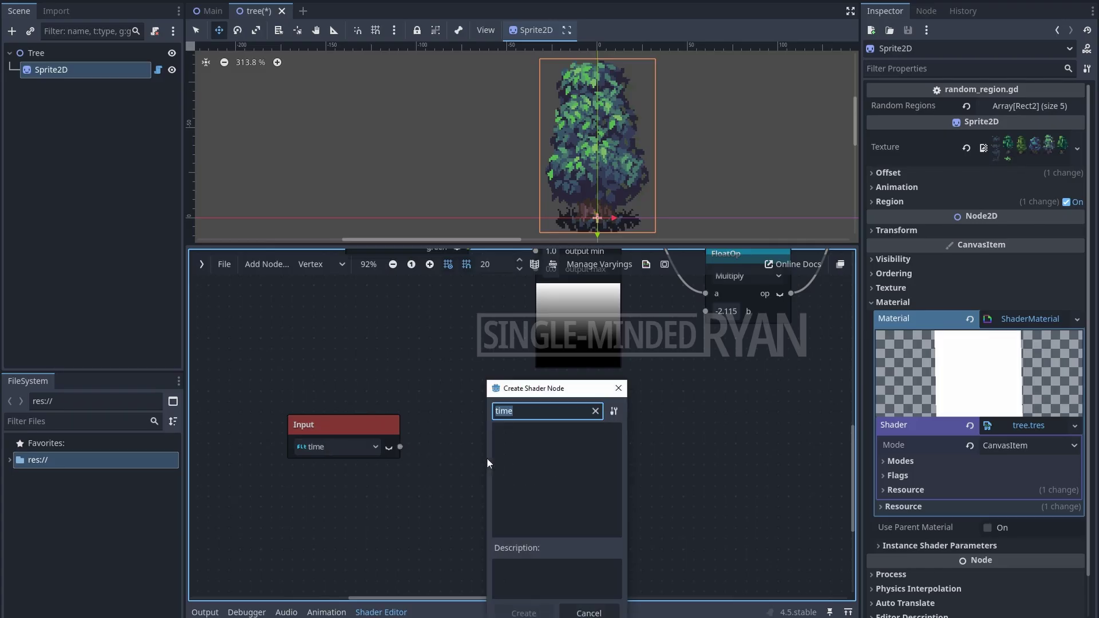
type("mu")
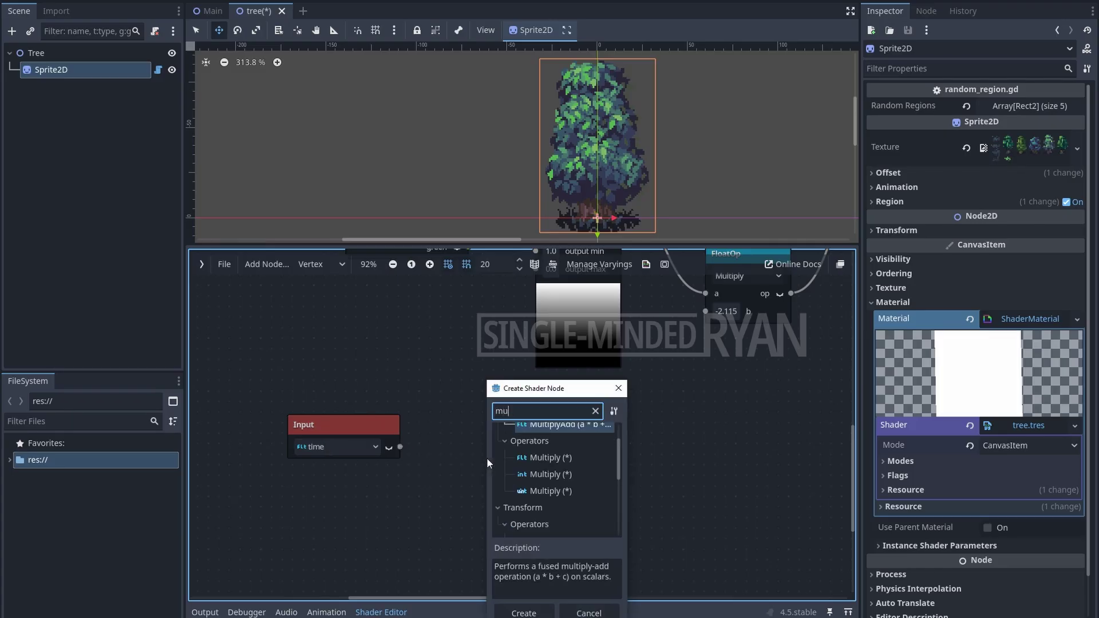
double_click(568, 458)
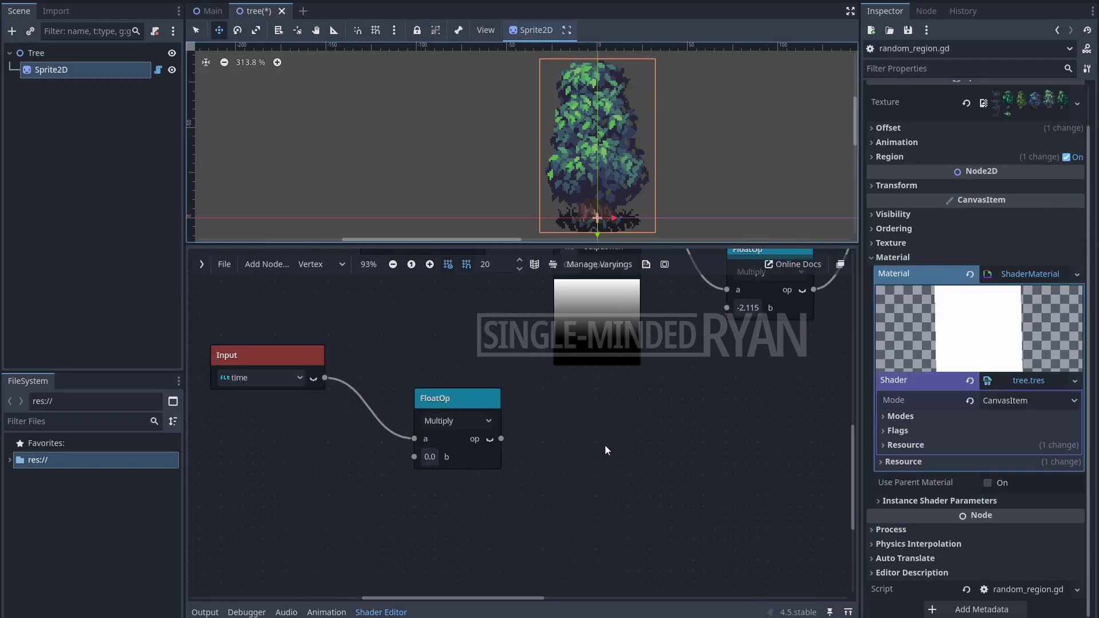
Feed a new FloatParameter node into the b input of the time Multiply node and place it below the time input
left_click_drag(415, 457, 359, 484)
type("floatp")
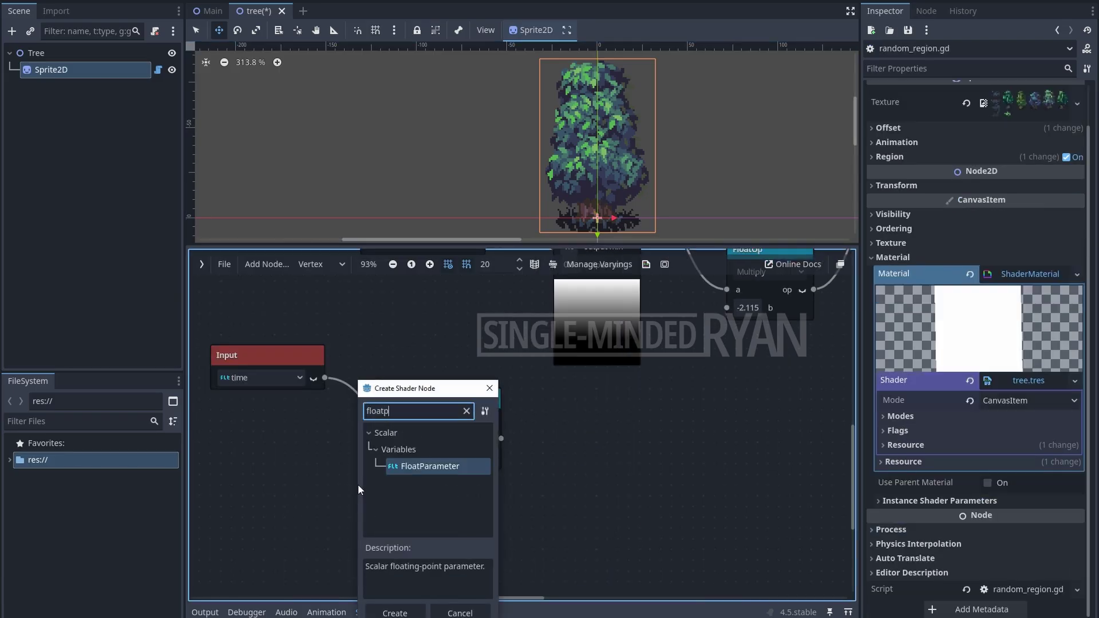
double_click(465, 469)
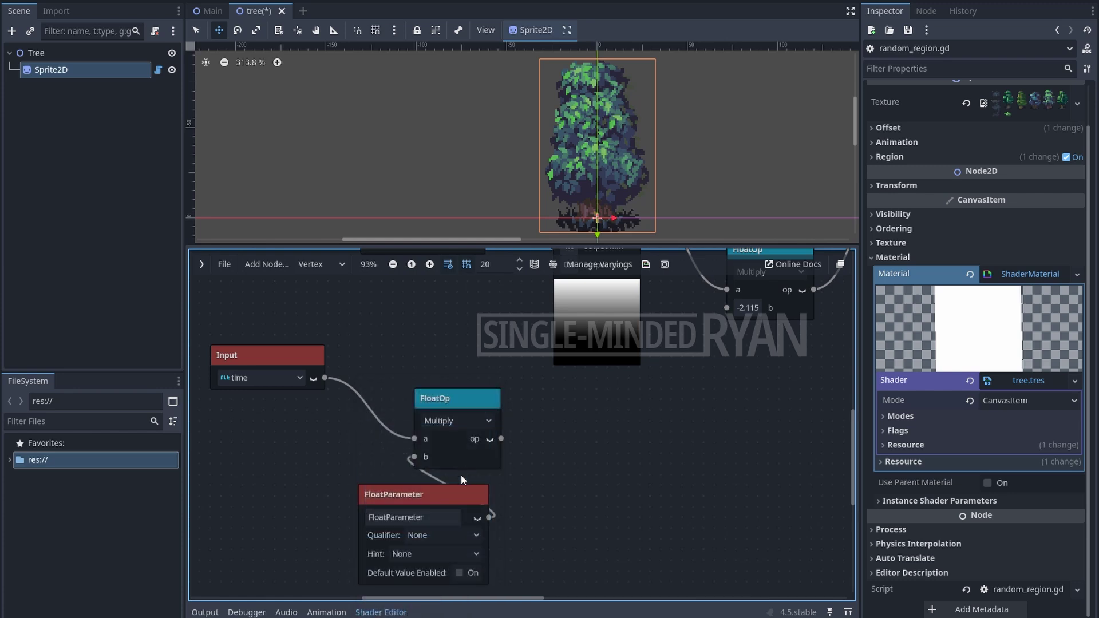
left_click_drag(424, 491, 293, 469)
Name the float parameter RandomStrength and set its qualifier to Instance
double_click(303, 489)
type("RandomStrength")
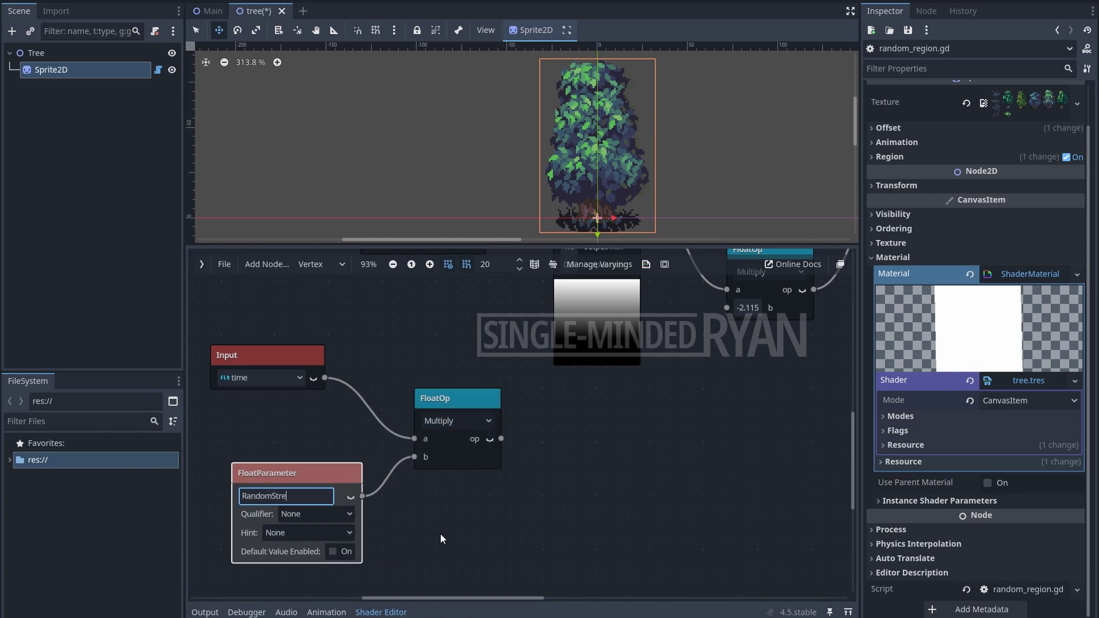
left_click(440, 534)
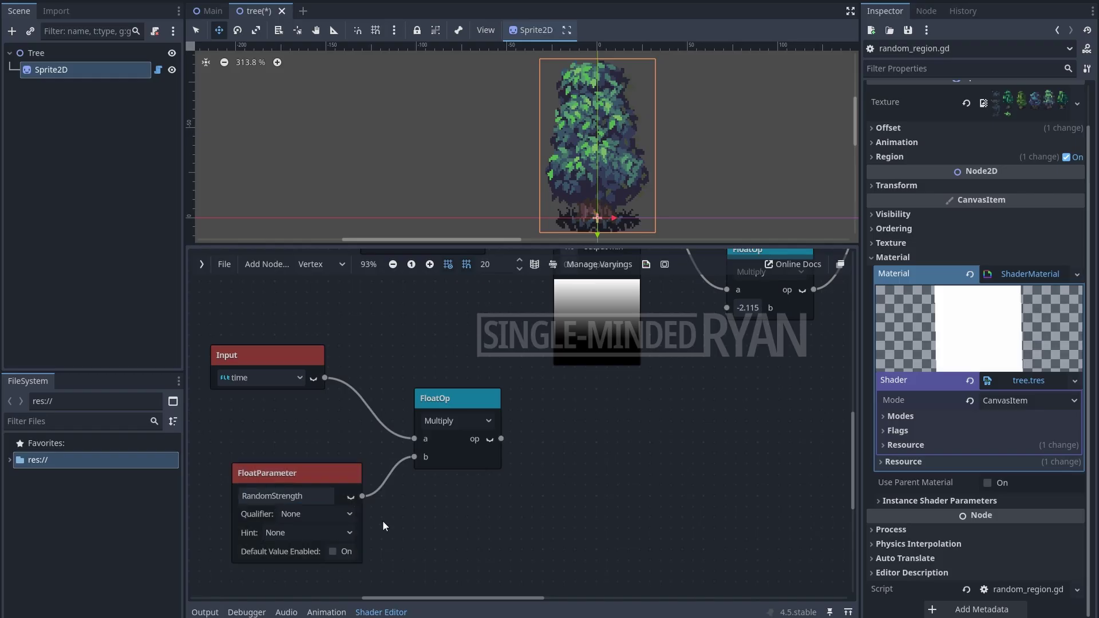
left_click(341, 514)
left_click(313, 562)
Pass the time Multiply result through a new scalar Sin node into the b input of the Multiply node after Remap
left_click_drag(502, 438, 571, 433)
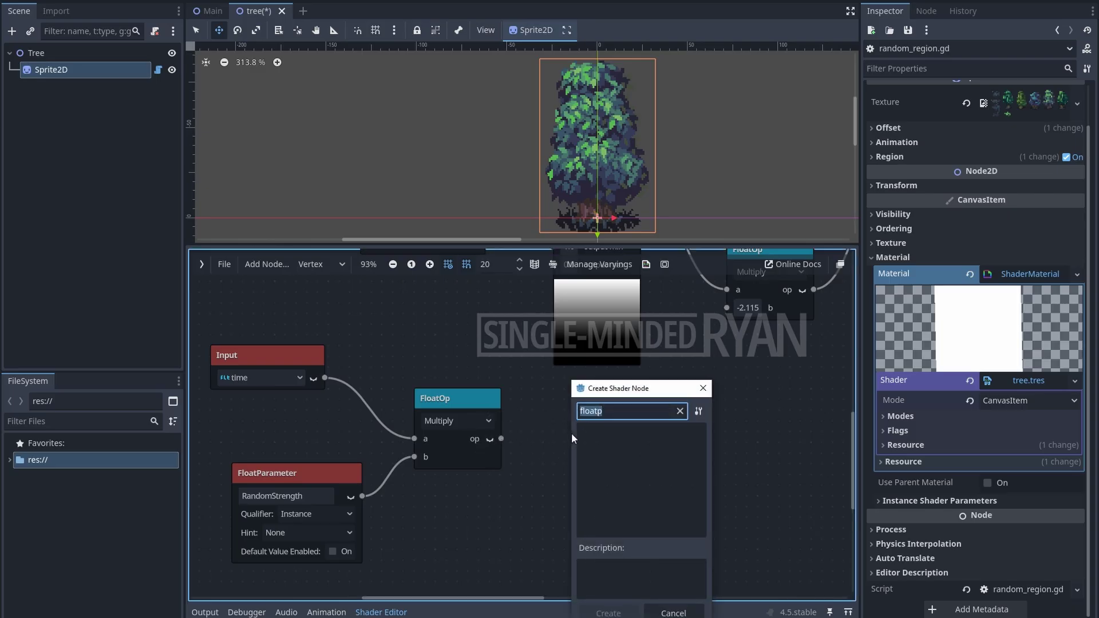
type("sin")
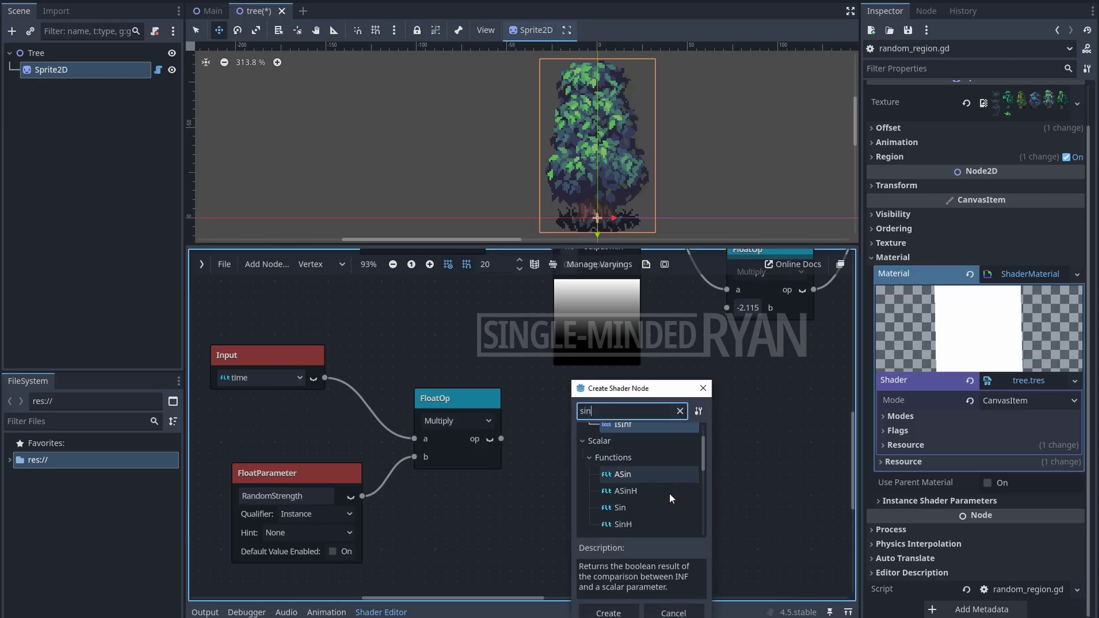
double_click(634, 510)
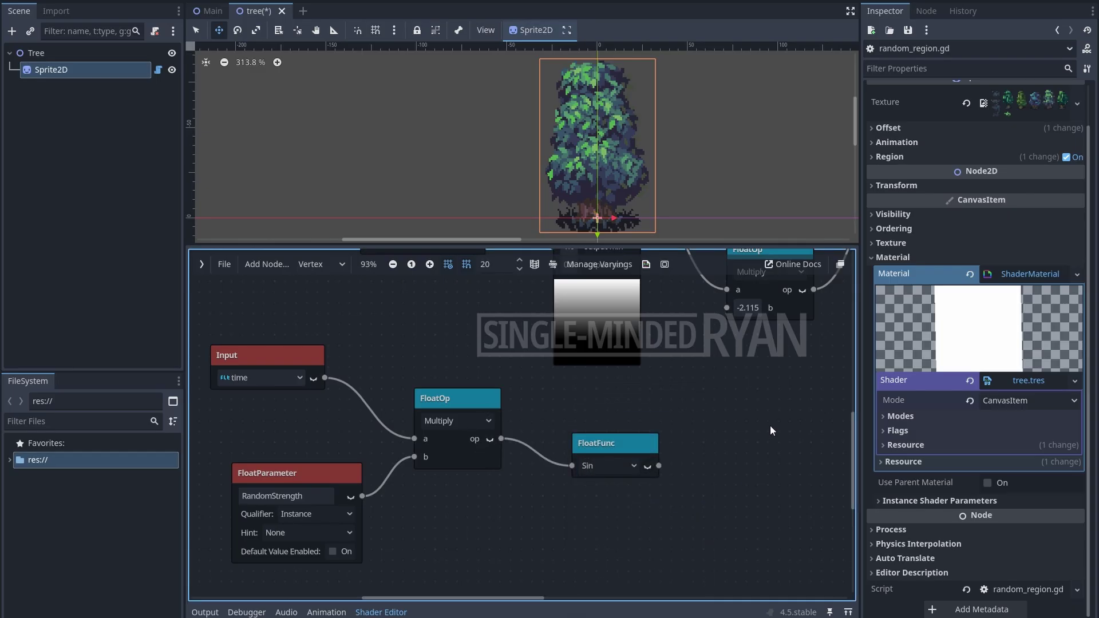
middle_click_drag(770, 425, 554, 400)
left_click_drag(555, 399, 559, 367)
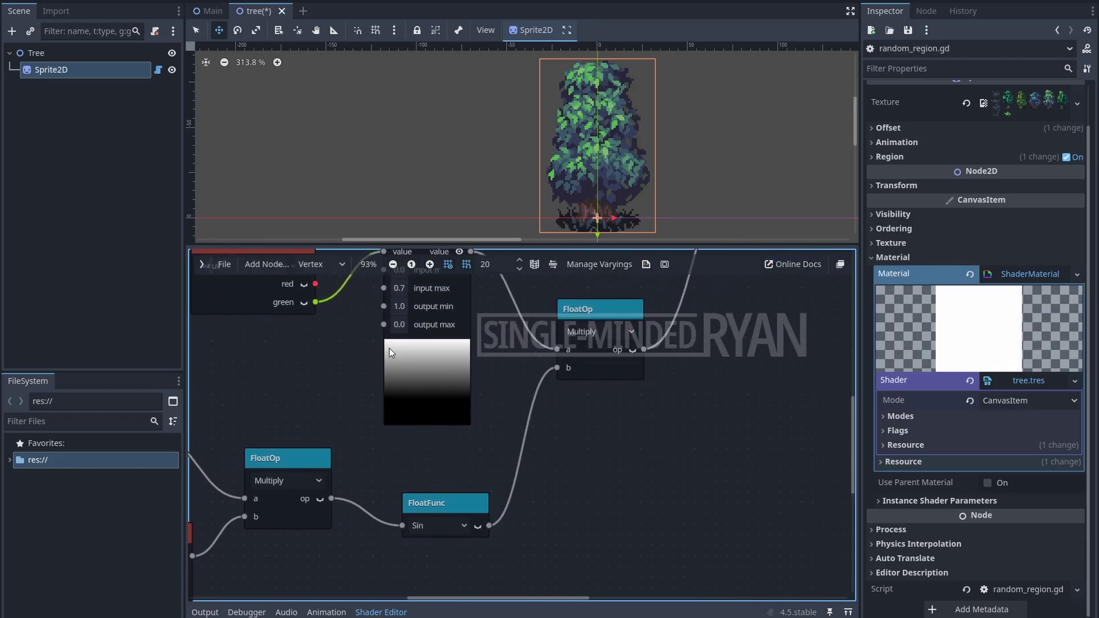
Examine the complete vertex shader graph from its input nodes through to the Output node
left_click(393, 264)
left_click(393, 264)
left_click(393, 264)
left_click(393, 264)
left_click(393, 265)
middle_click_drag(617, 420, 582, 458)
left_click(429, 265)
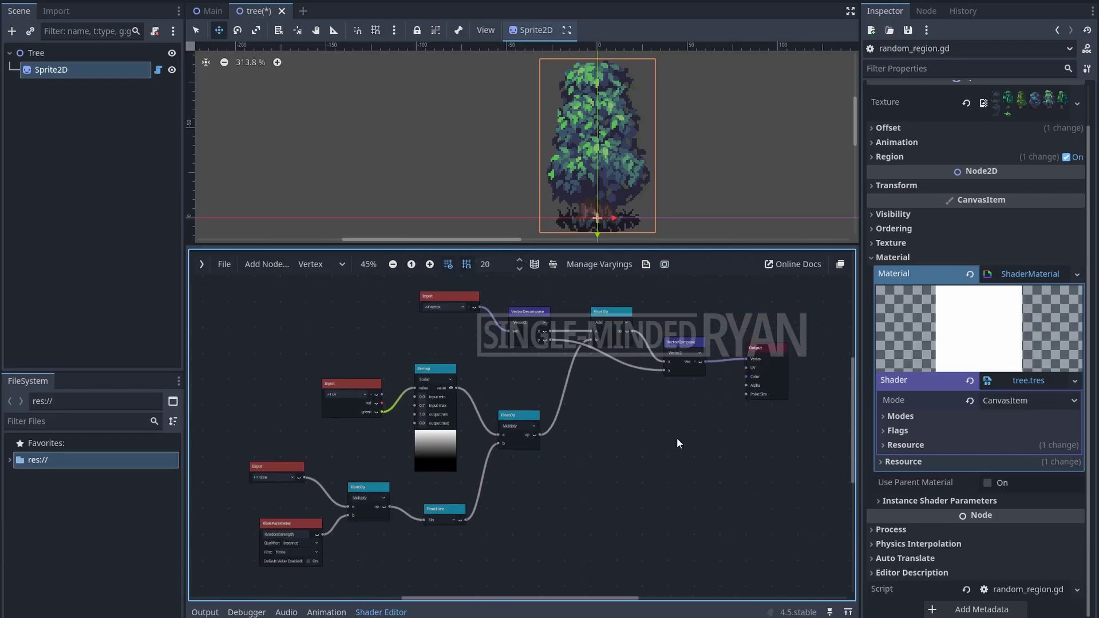
Add set_instance_shader_parameter("RandomStrength", randf_range(-5.0, 5.0)) after the UpdateRandomRegion() call in _ready of the Sprite2D's script
left_click(158, 69)
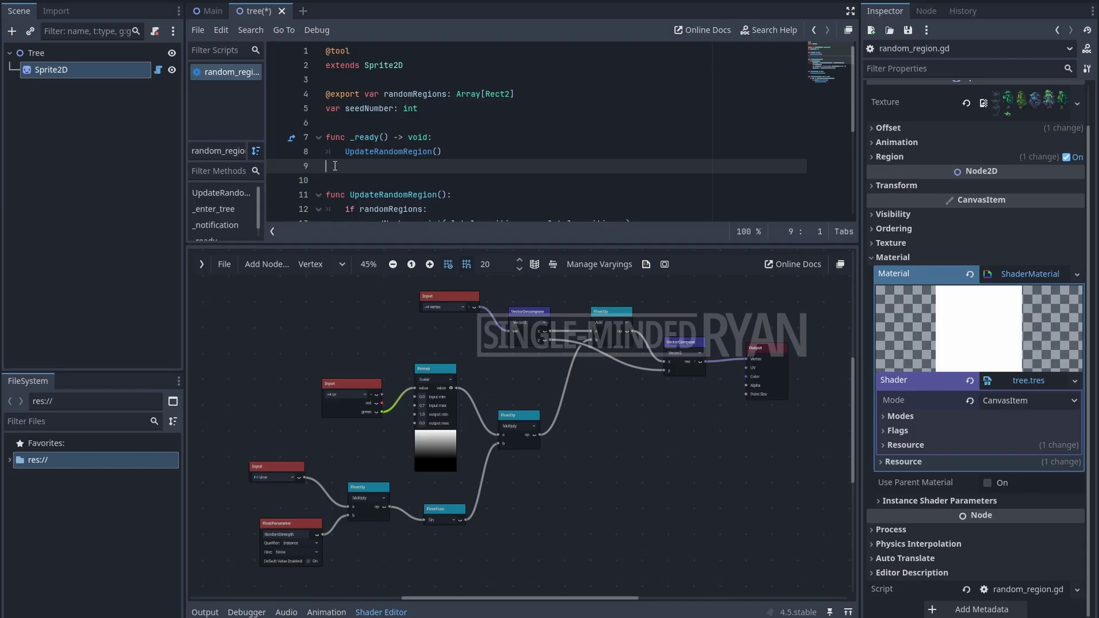
key("Tab")
key("Tab")
type("set_instance_shader_parameter(\"RandomStrength\", randf_range(-5.0, 5.0))")
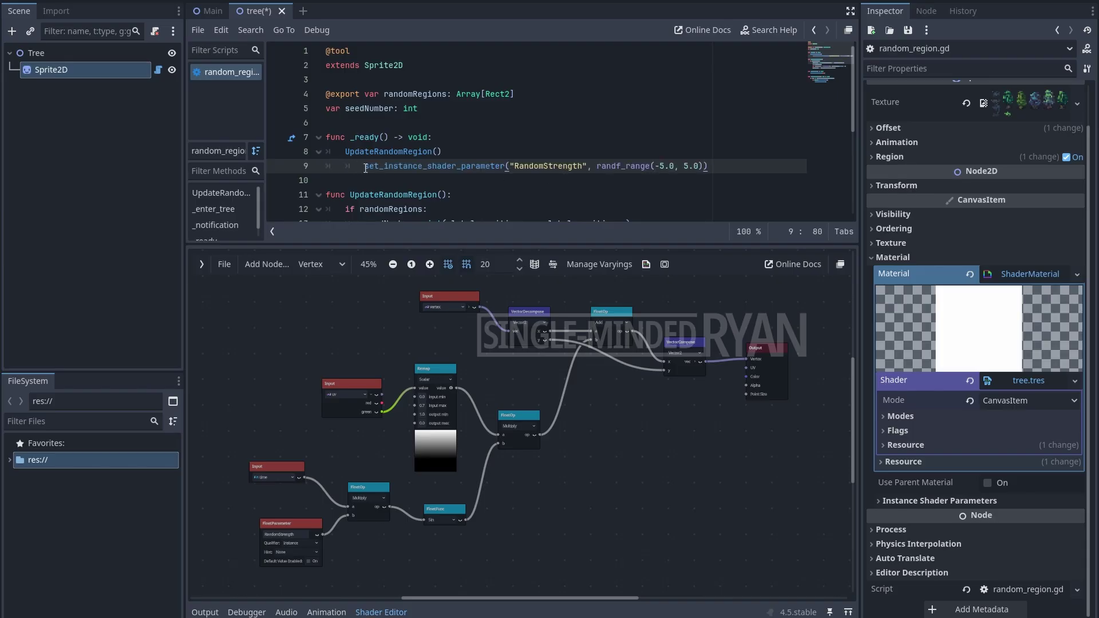
left_click(365, 168)
key("BackSpace")
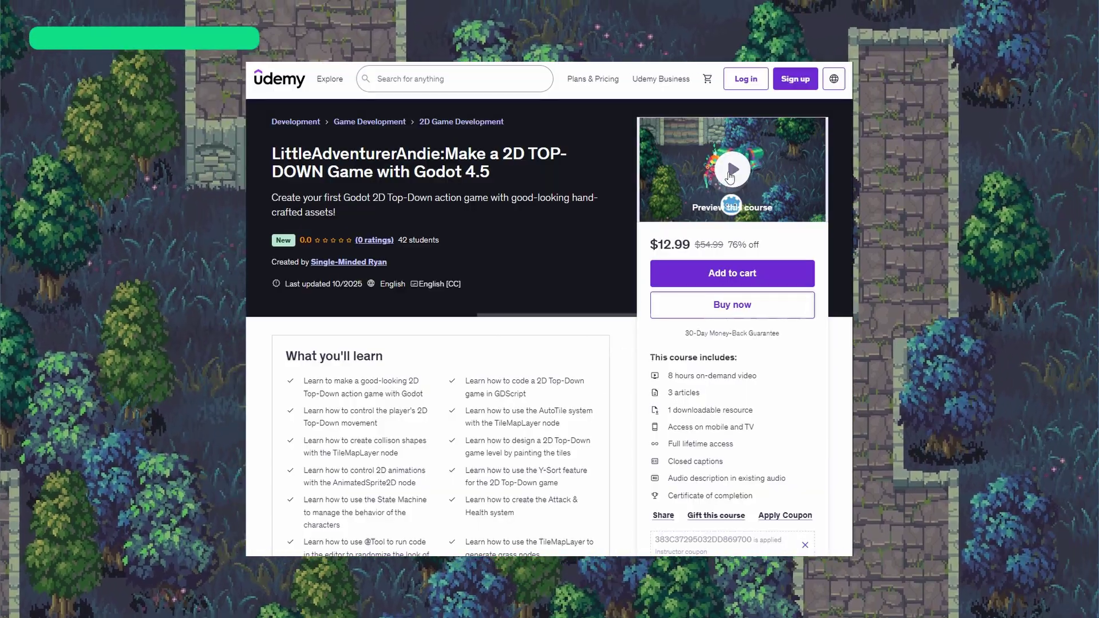
left_click(731, 204)
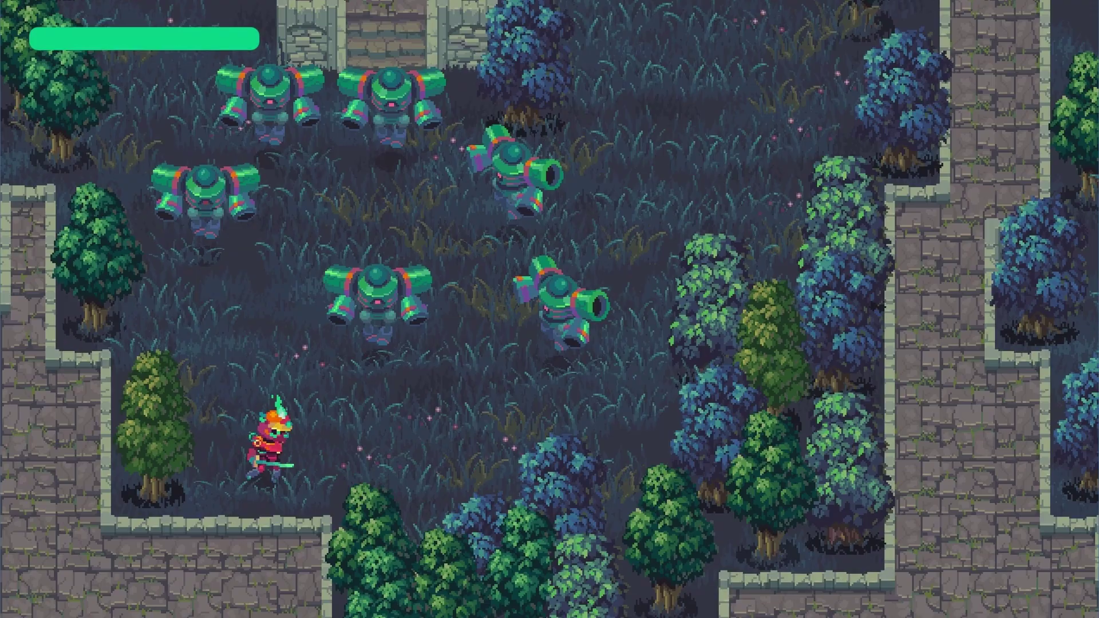